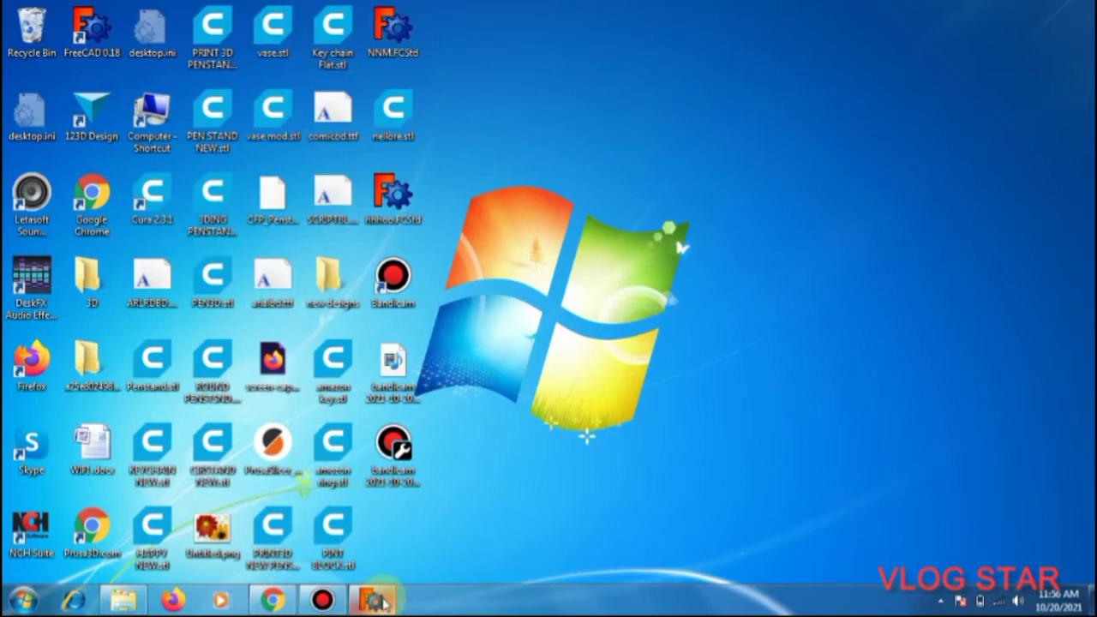
Restore the FreeCAD 0.18 window from the taskbar
click(371, 600)
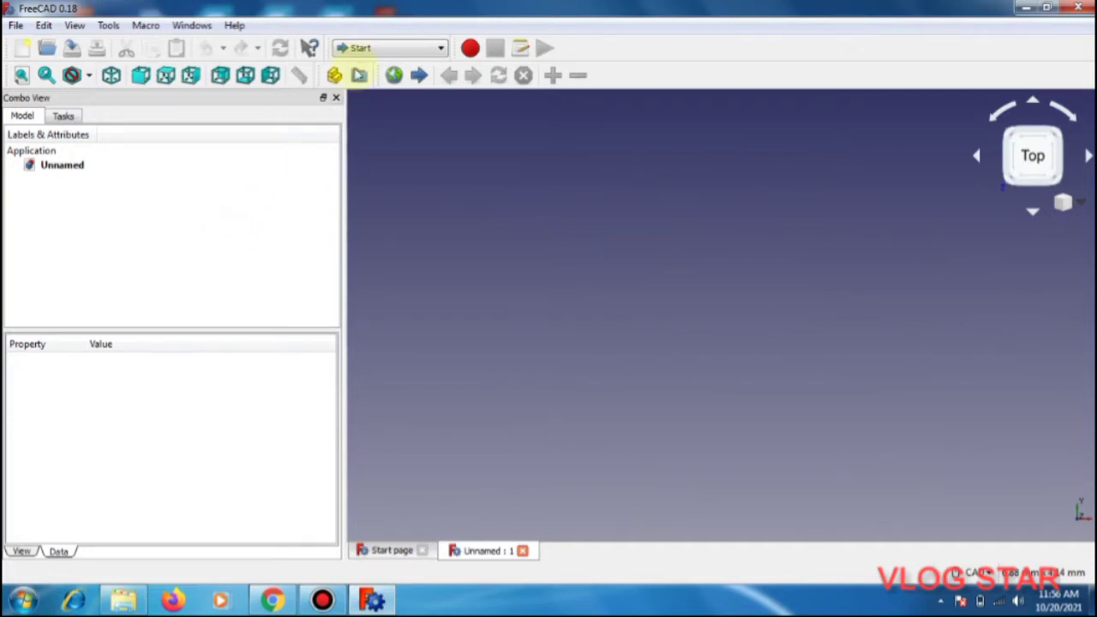
Switch to Part Design, add a body and start a sketch on the XY_Plane
click(362, 50)
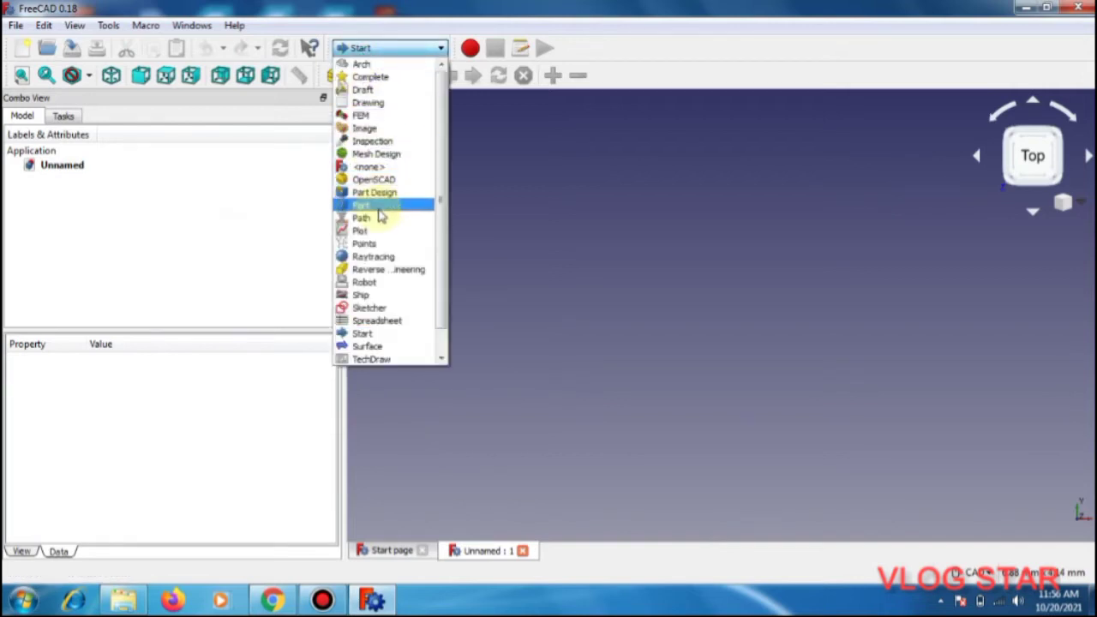
click(377, 192)
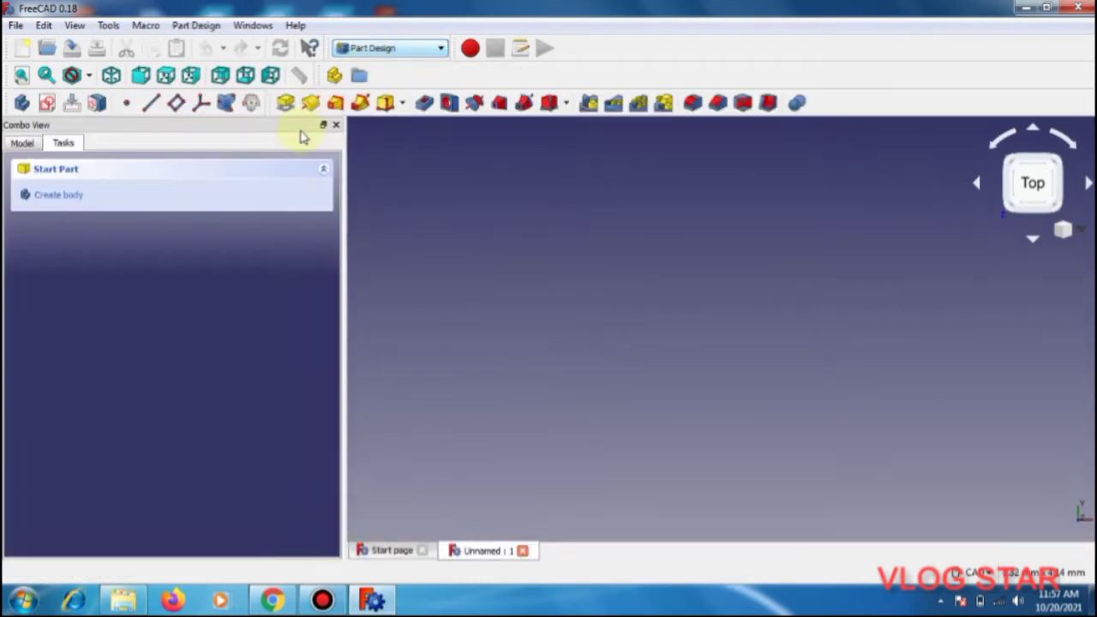
click(77, 196)
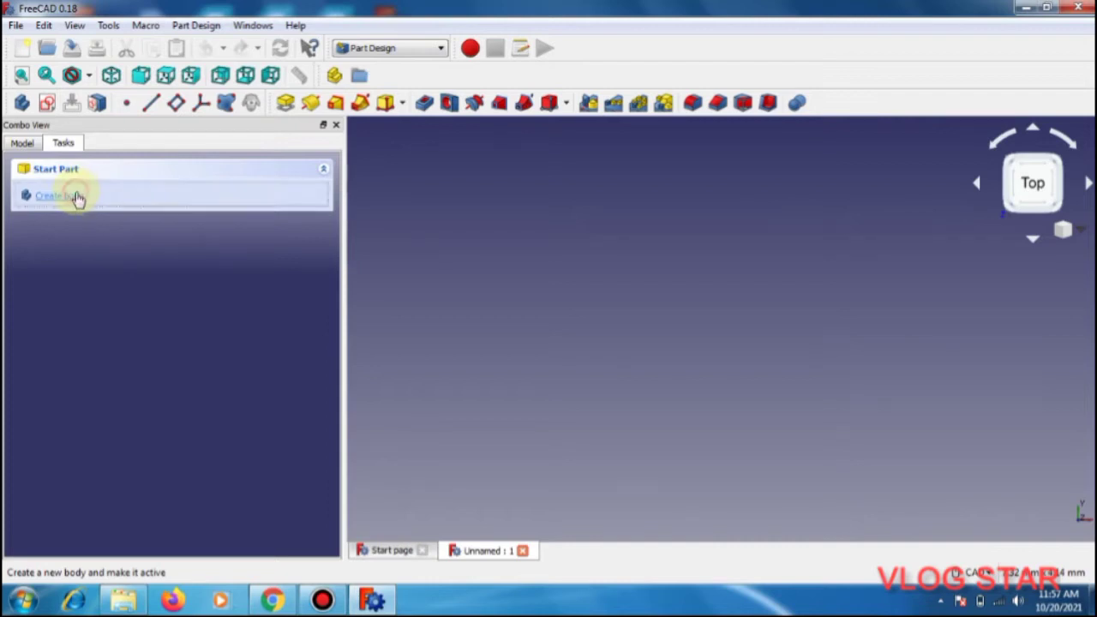
click(84, 197)
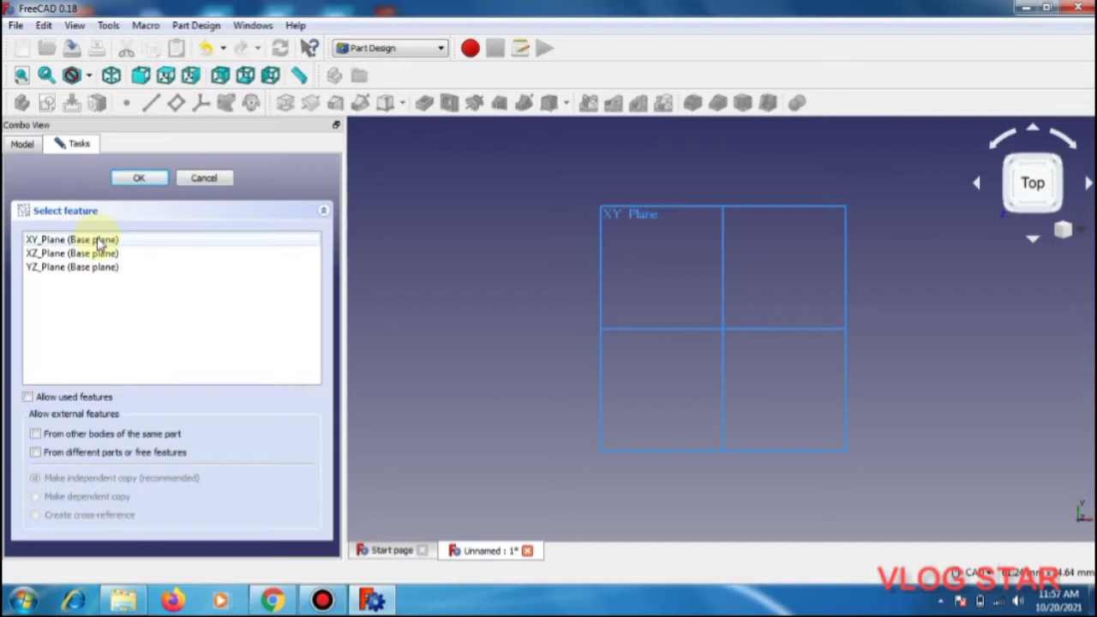
click(99, 241)
click(140, 178)
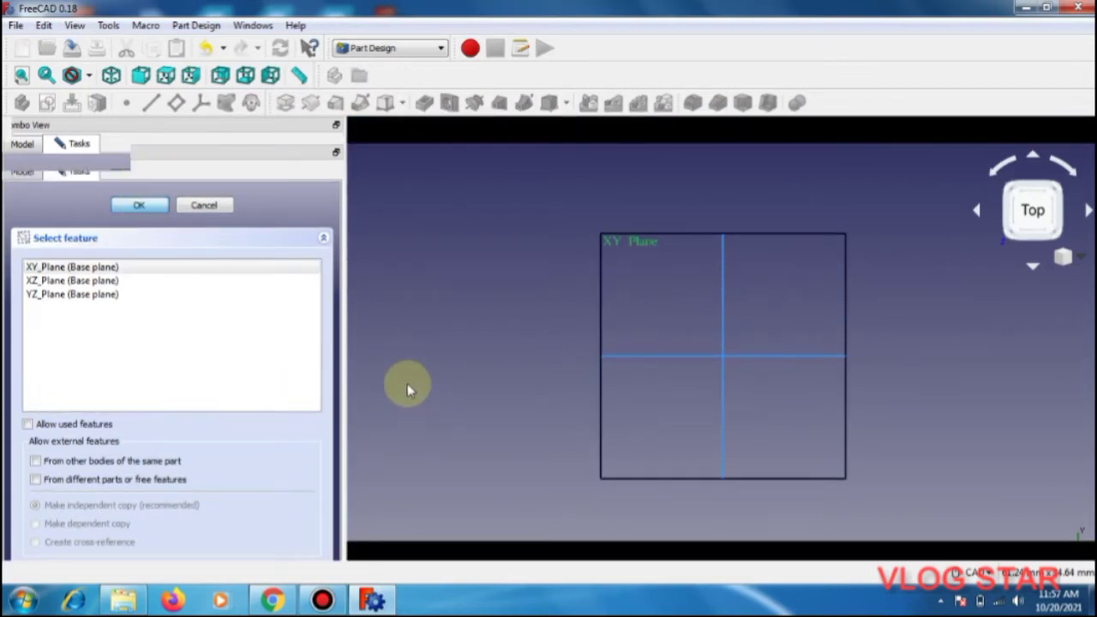
Draw a regular hexagon centred above and right of the origin
scroll(441, 409, down, 3)
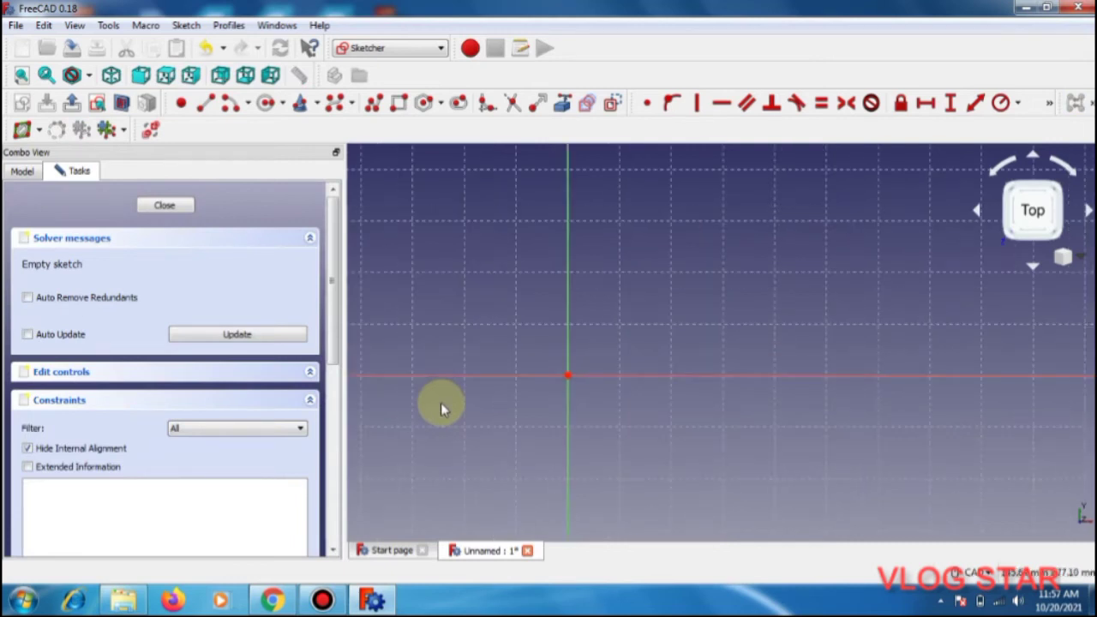
scroll(440, 409, down, 2)
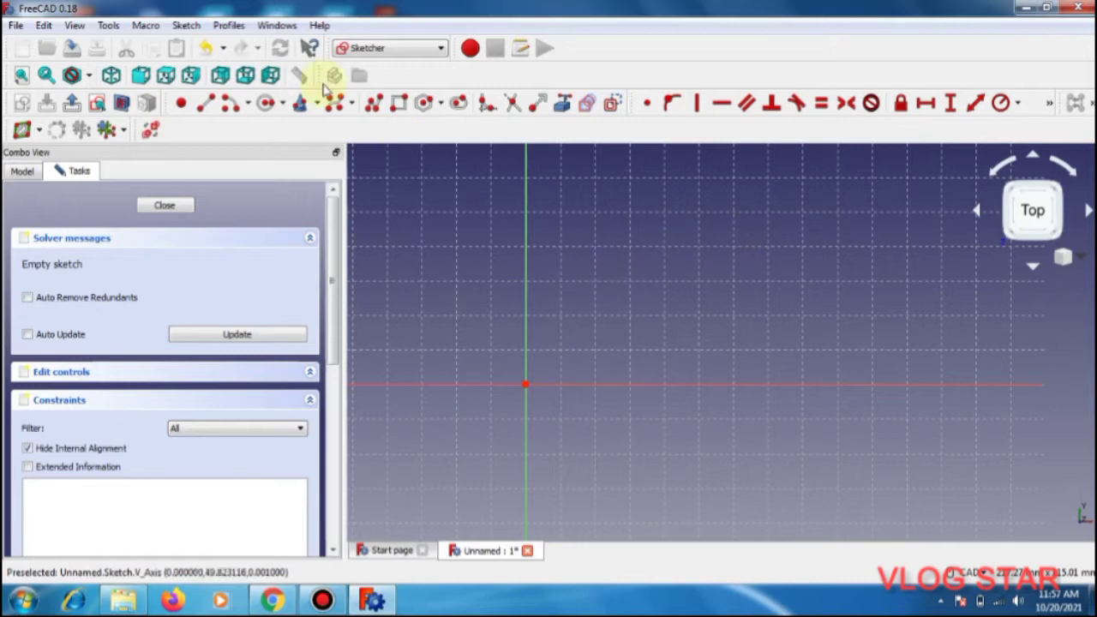
click(443, 108)
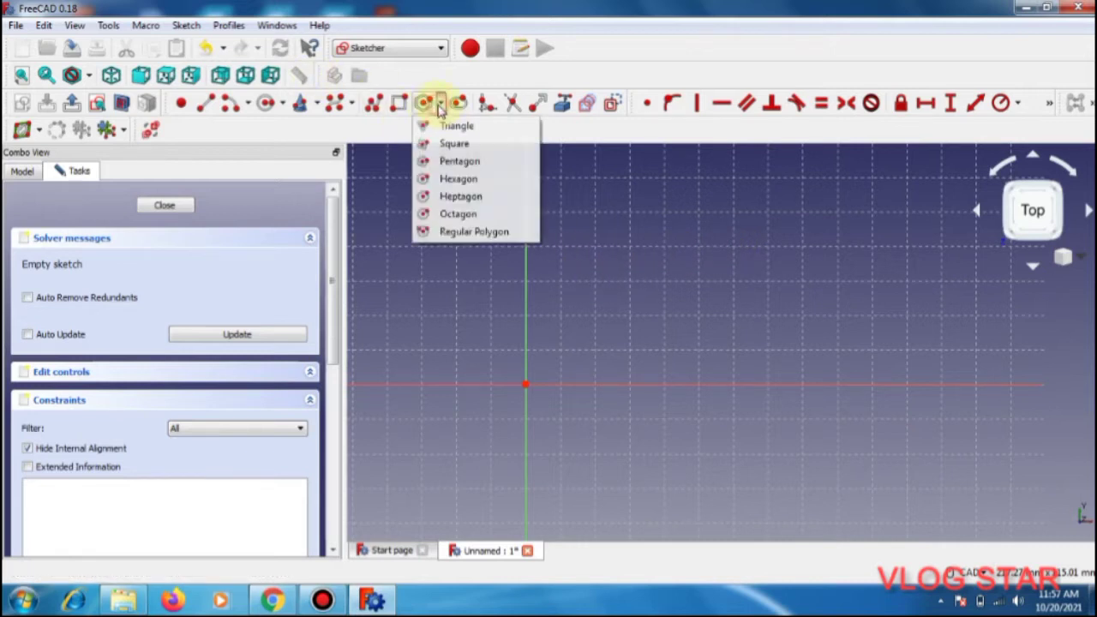
click(447, 178)
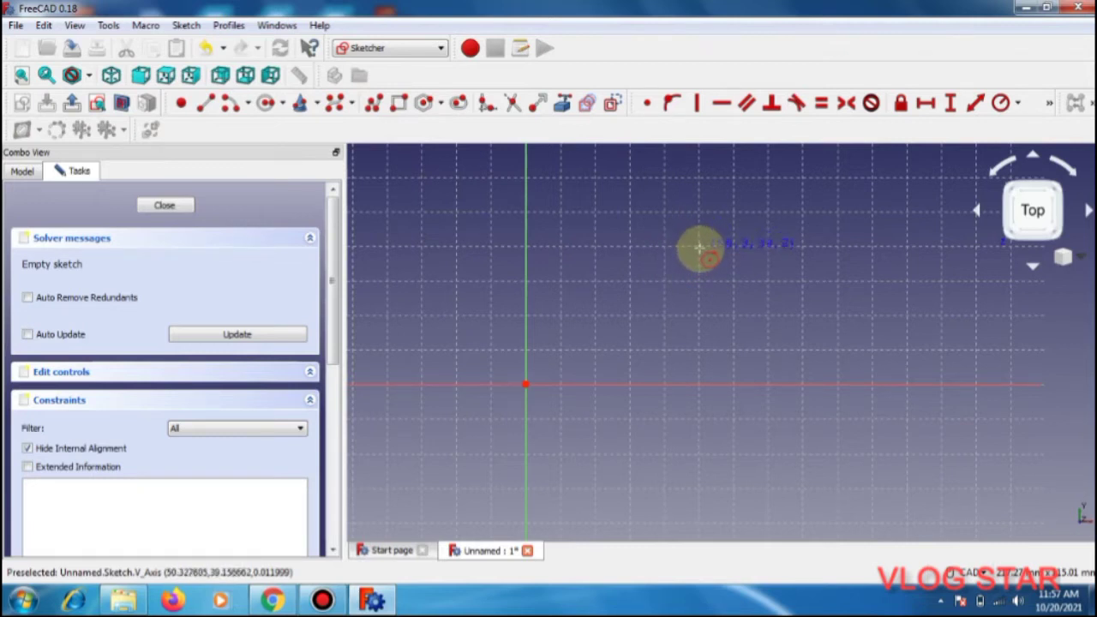
click(700, 247)
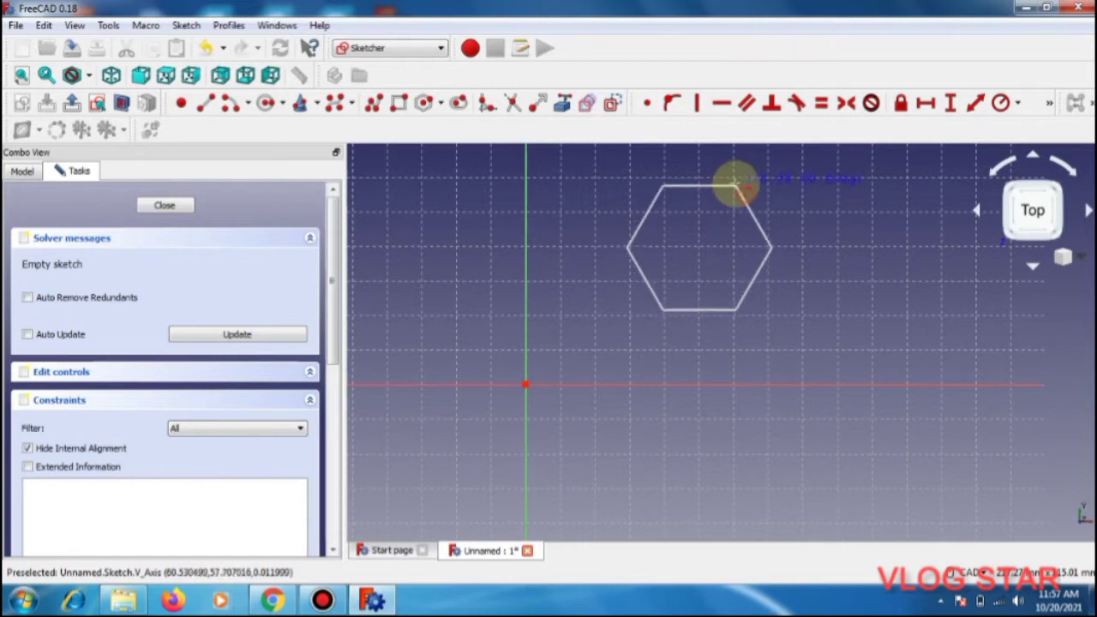
click(740, 181)
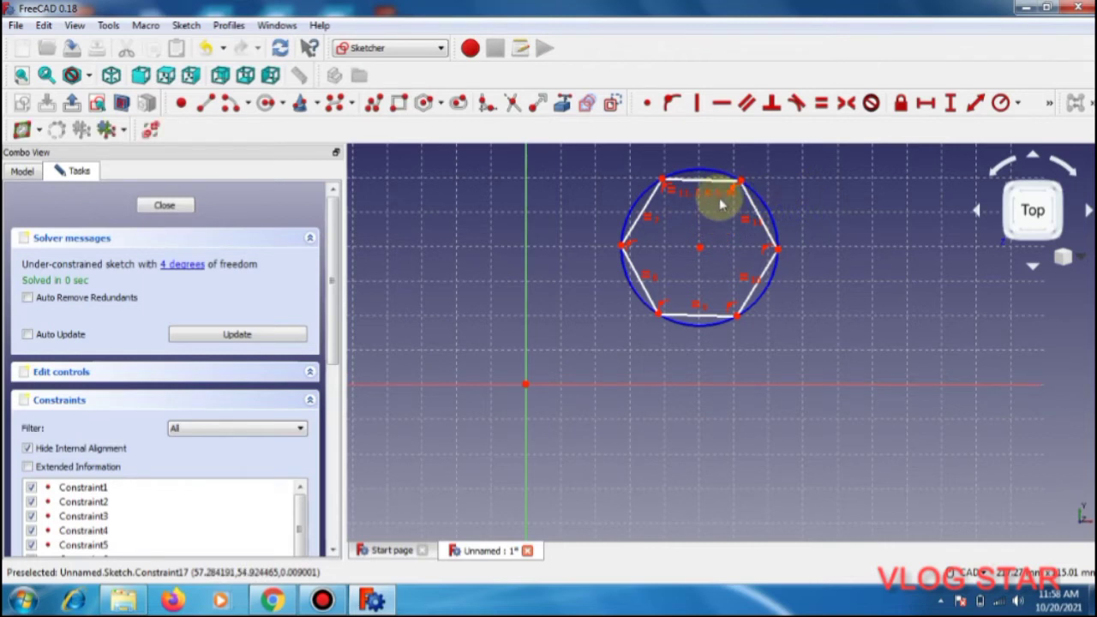
Constrain the hexagon's top edge to a horizontal length of 25 mm
click(722, 184)
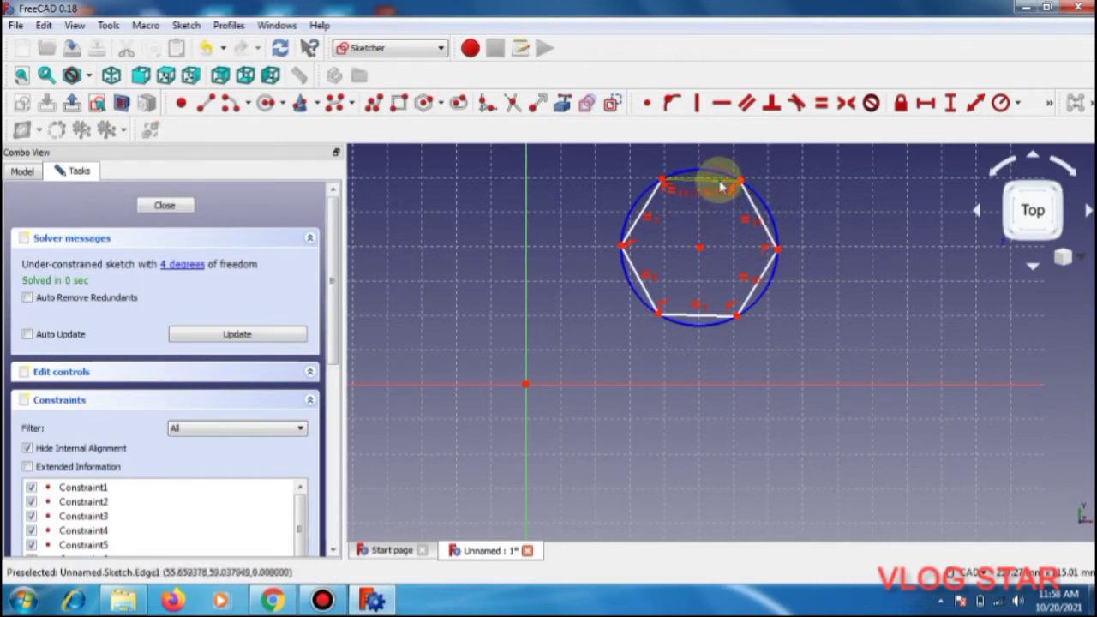
click(927, 103)
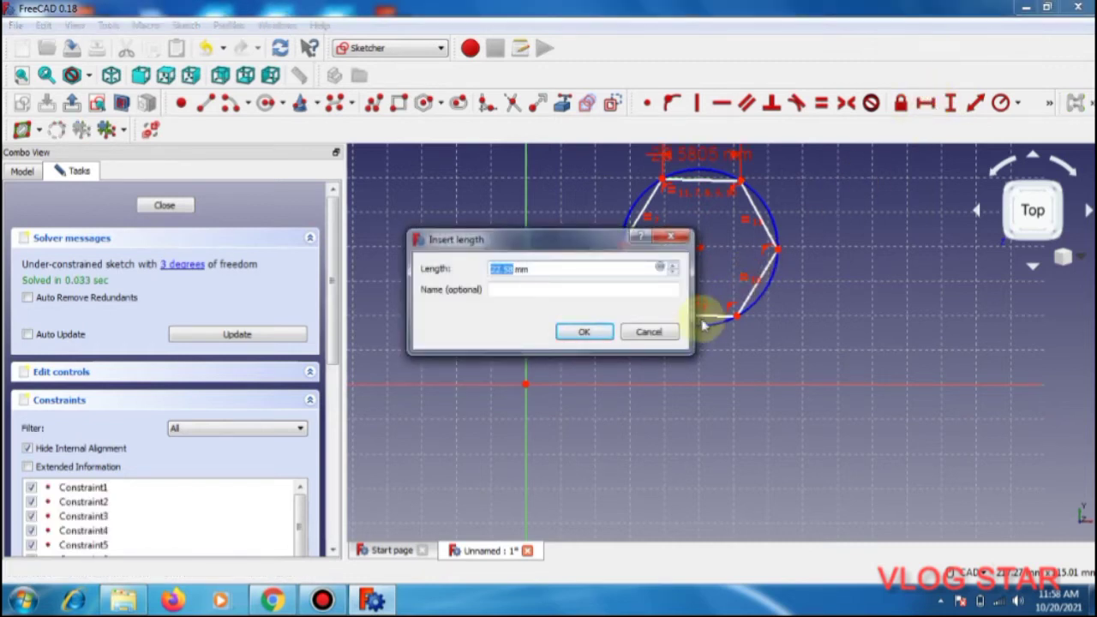
click(597, 340)
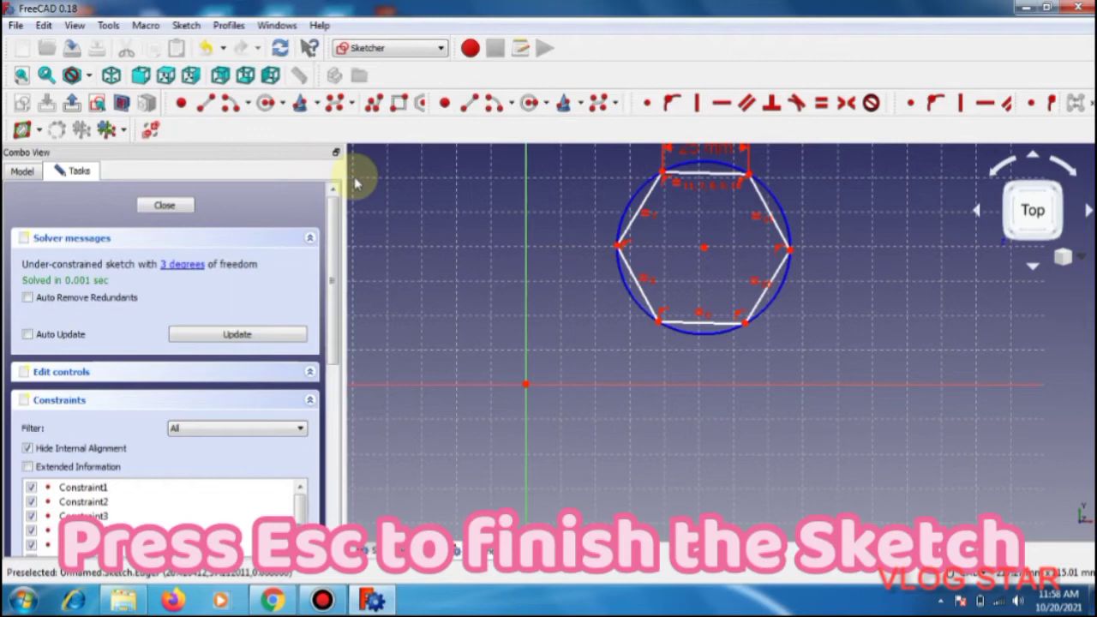
Close the sketch and pad the hexagon 80 mm into a solid prism
key(Escape)
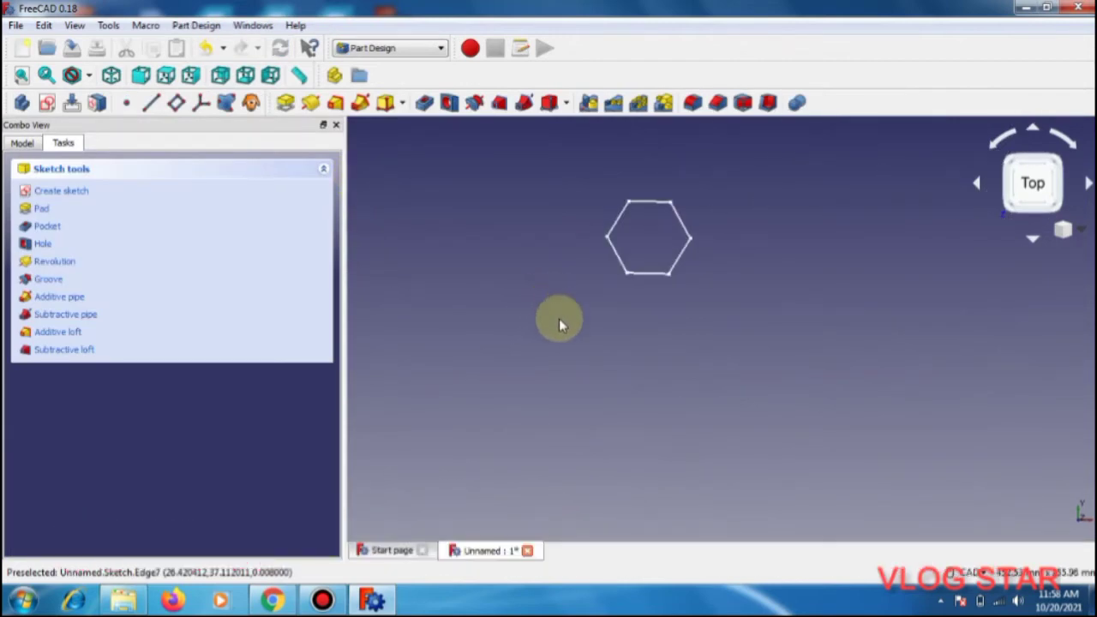
click(39, 208)
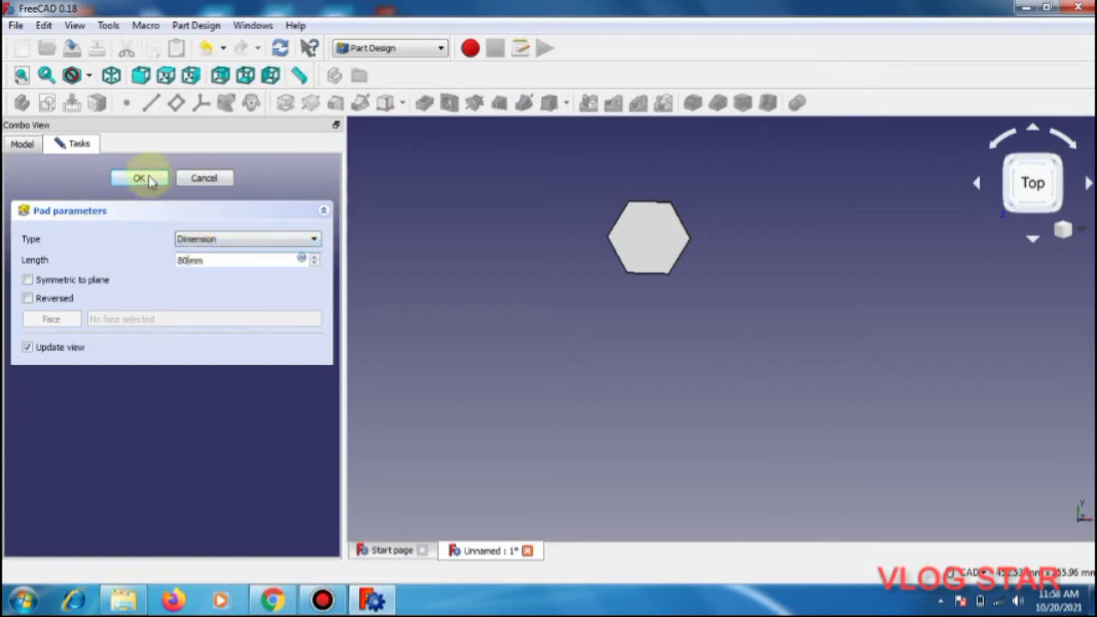
click(142, 179)
Switch to OpenInventor navigation and orbit to view the prism in 3D
click(964, 572)
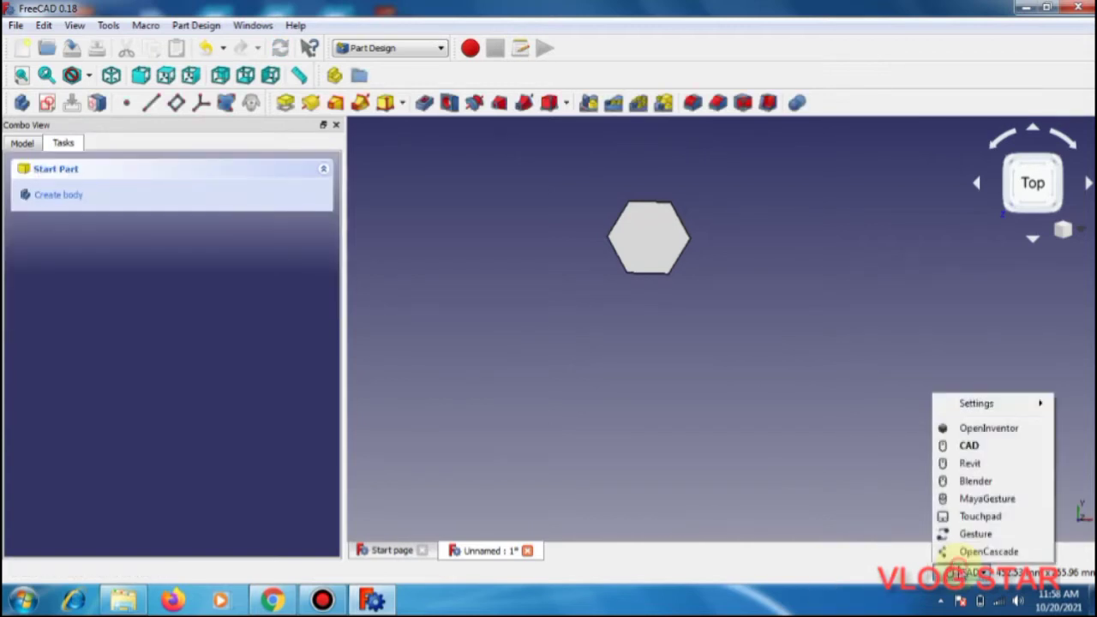
click(977, 429)
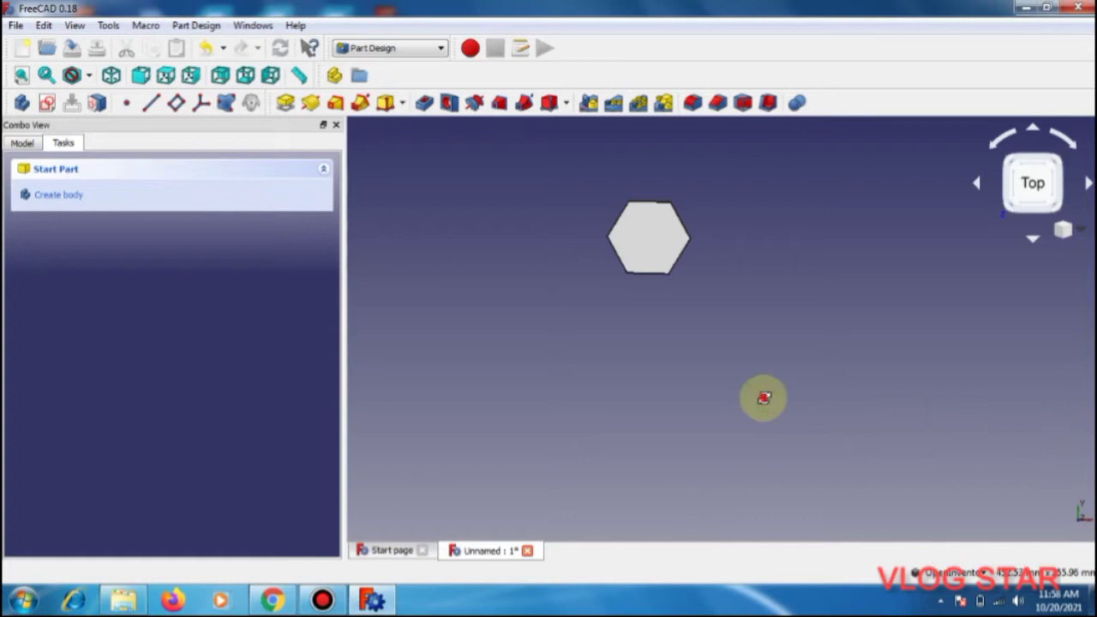
drag(764, 397, 799, 331)
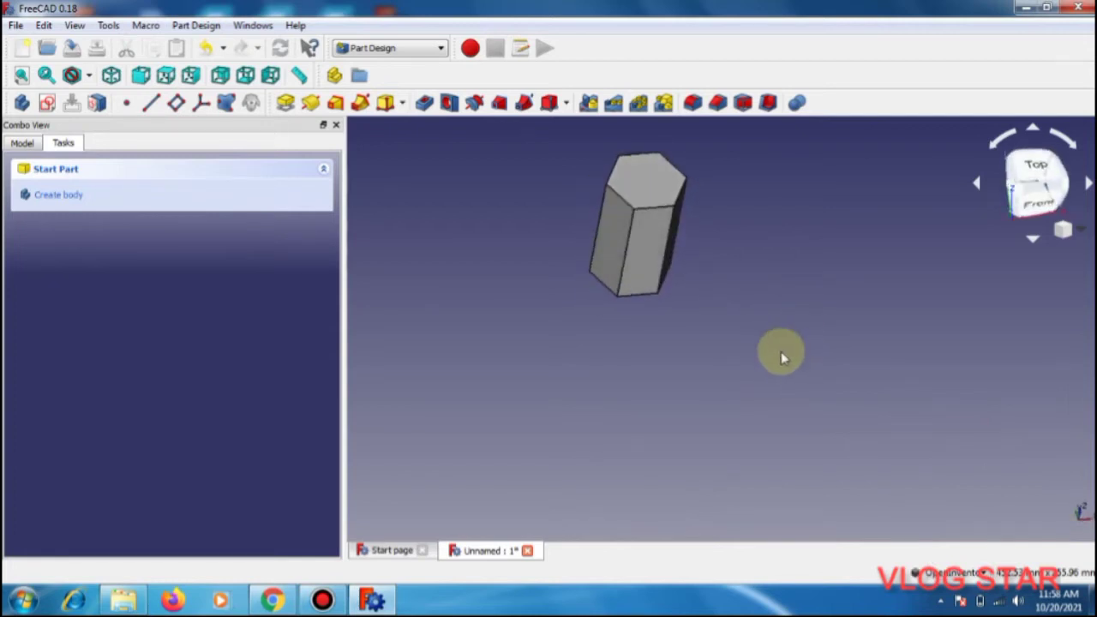
scroll(782, 357, down, 3)
scroll(752, 363, up, 3)
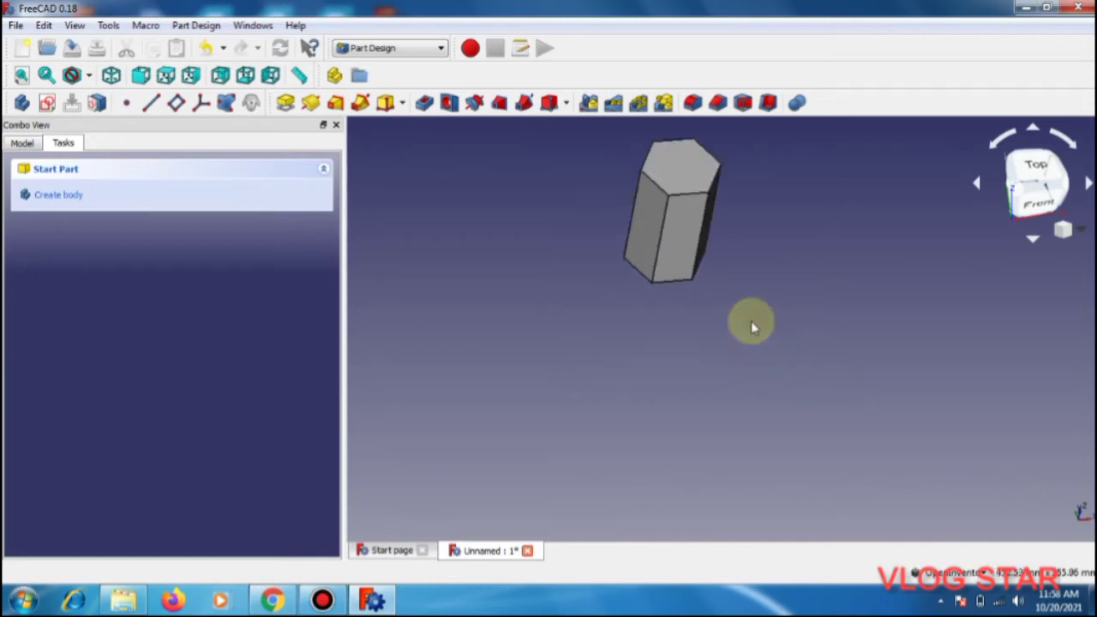
mouse_move(675, 276)
middle_down()
mouse_move(708, 384)
mouse_move(764, 441)
mouse_move(769, 357)
mouse_move(666, 292)
middle_up()
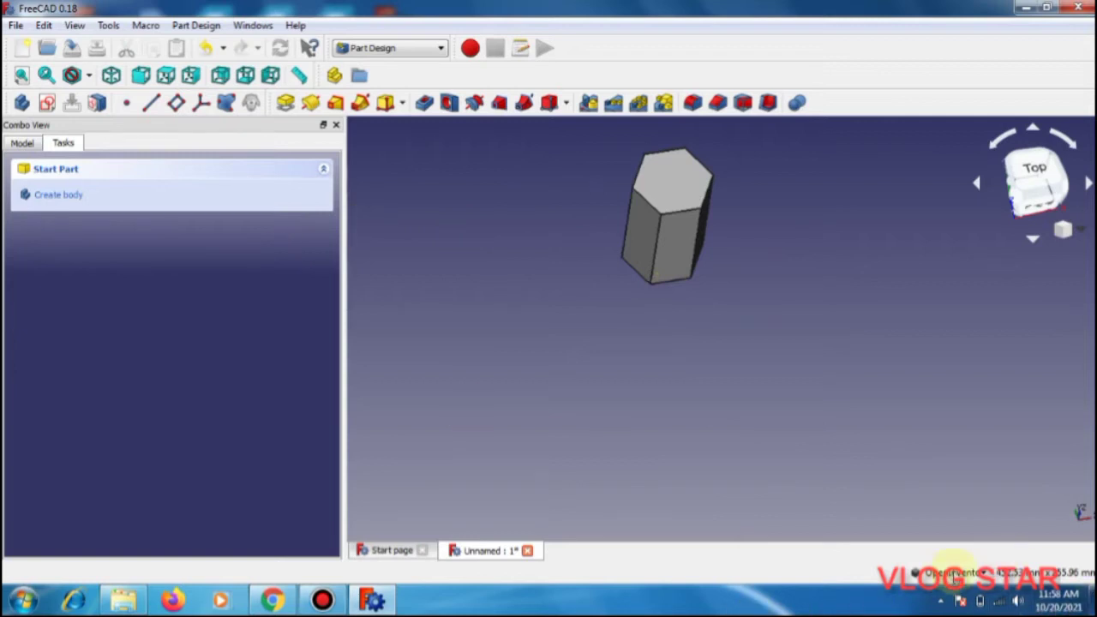
In CAD navigation, hollow the prism through its top face with 5 mm Intersection-joined walls
click(953, 567)
click(965, 446)
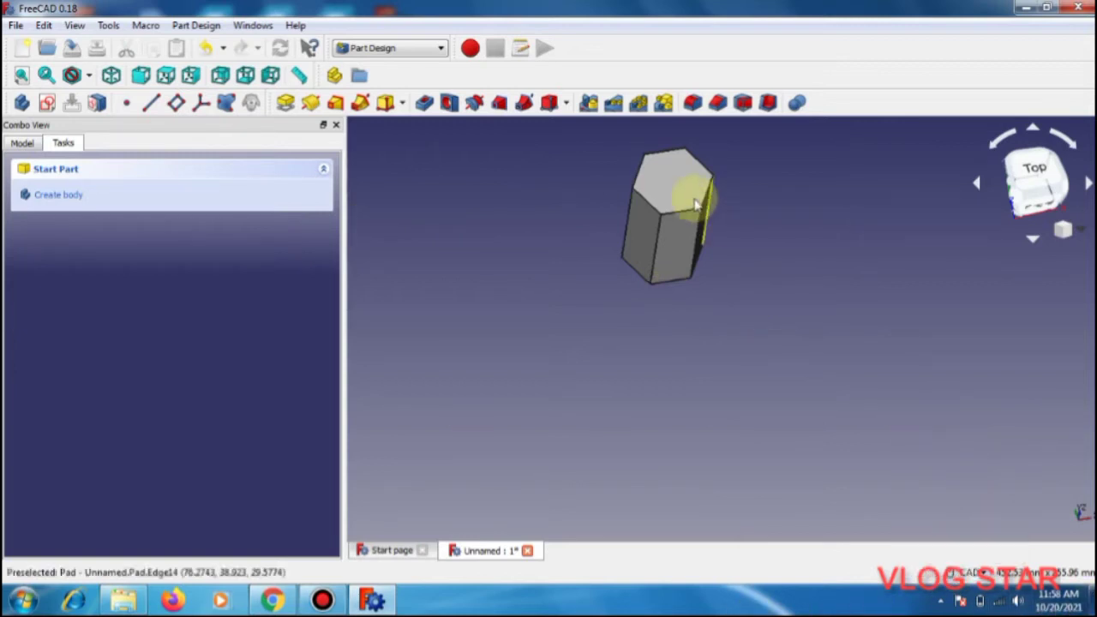
click(669, 178)
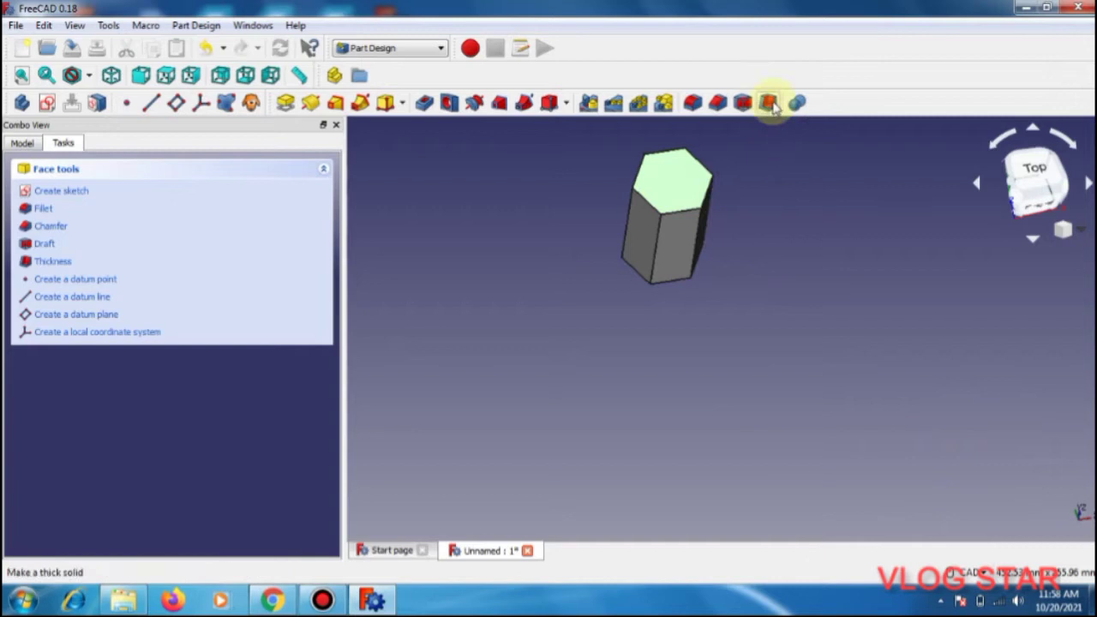
click(771, 103)
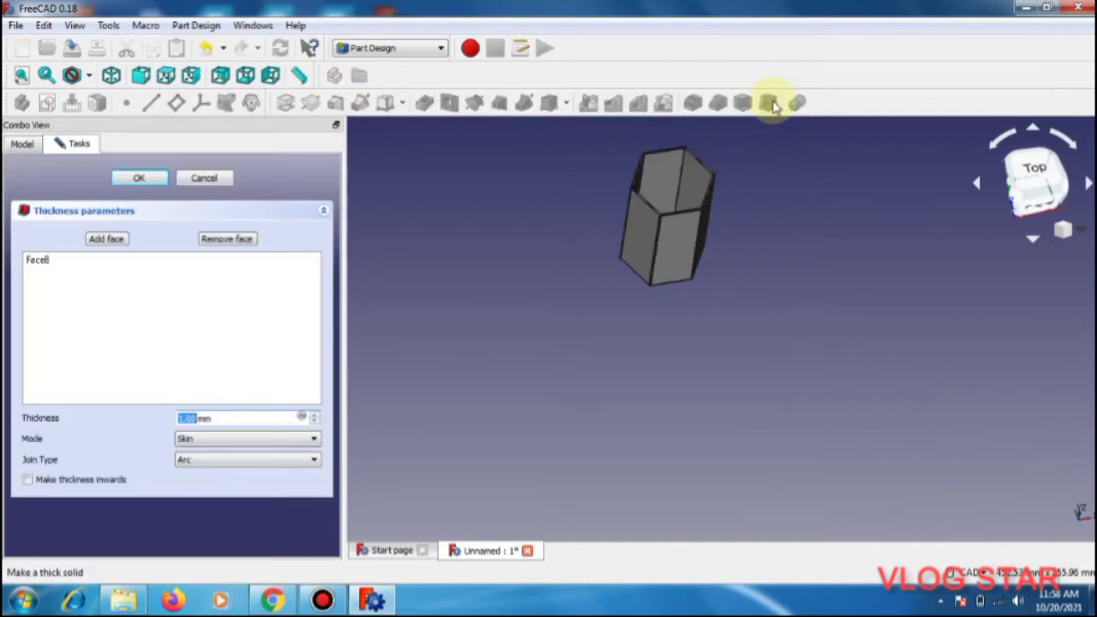
click(691, 221)
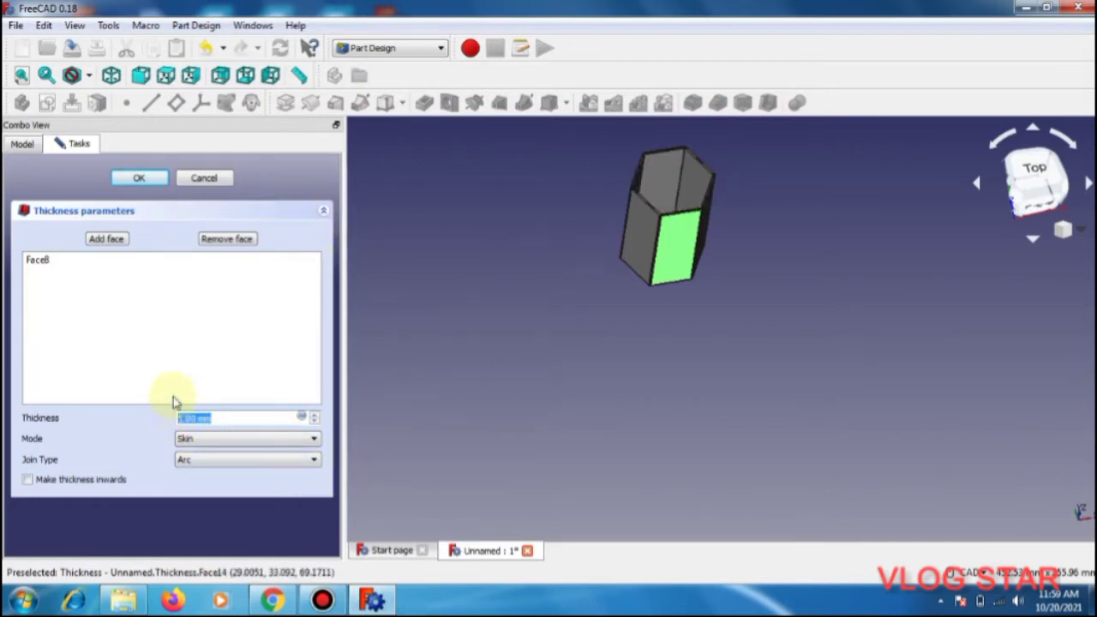
text(5)
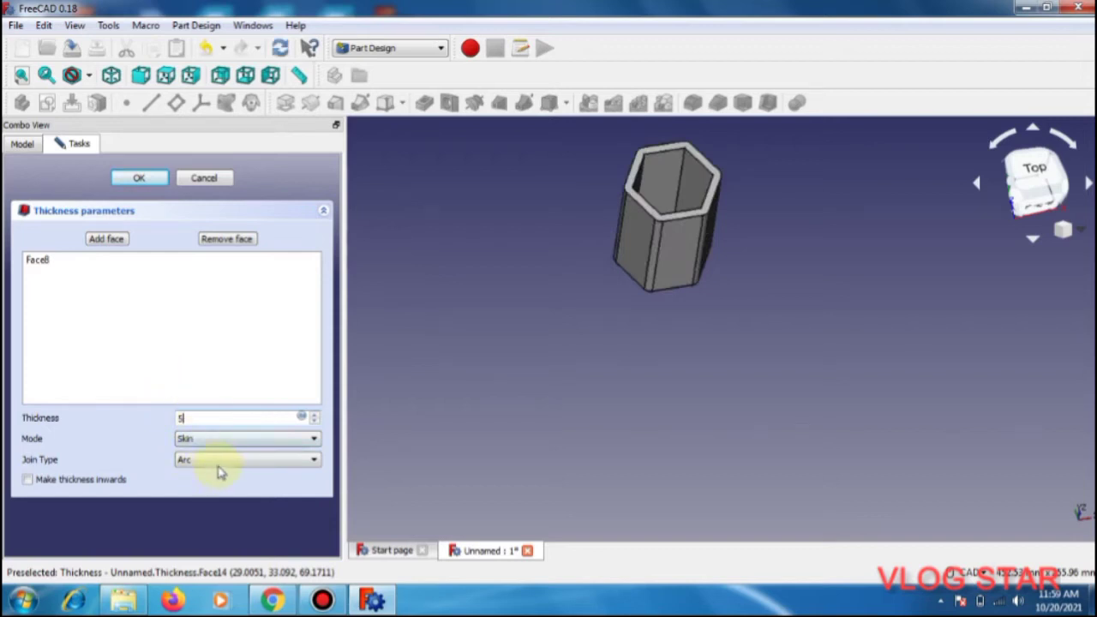
click(219, 462)
click(228, 482)
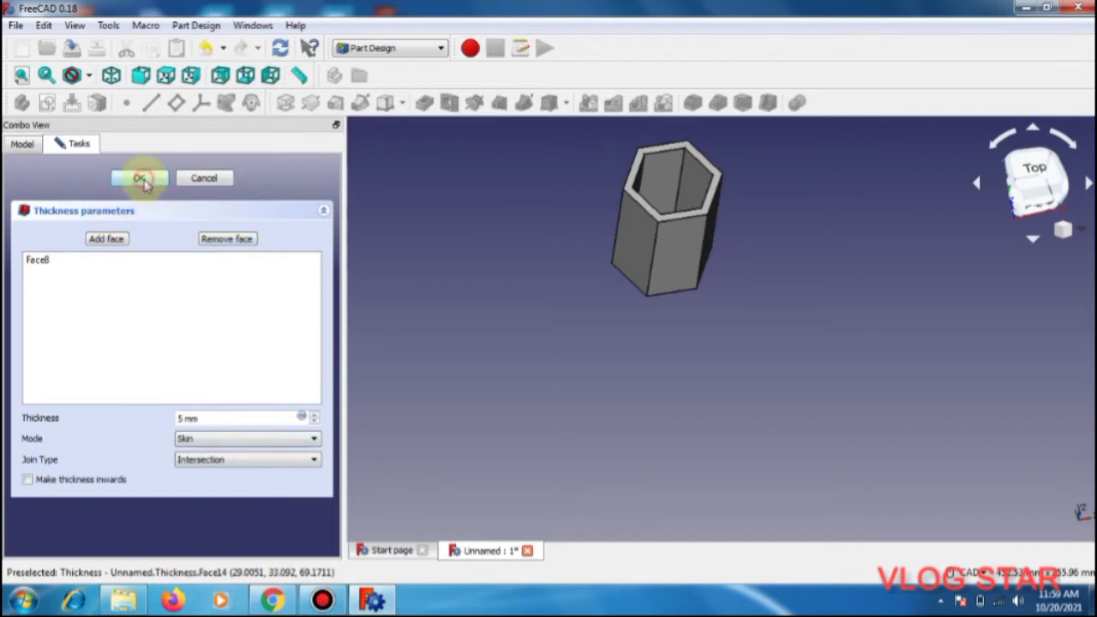
click(142, 180)
Switch to OpenInventor navigation and orbit to look inside the hollow stand
click(977, 575)
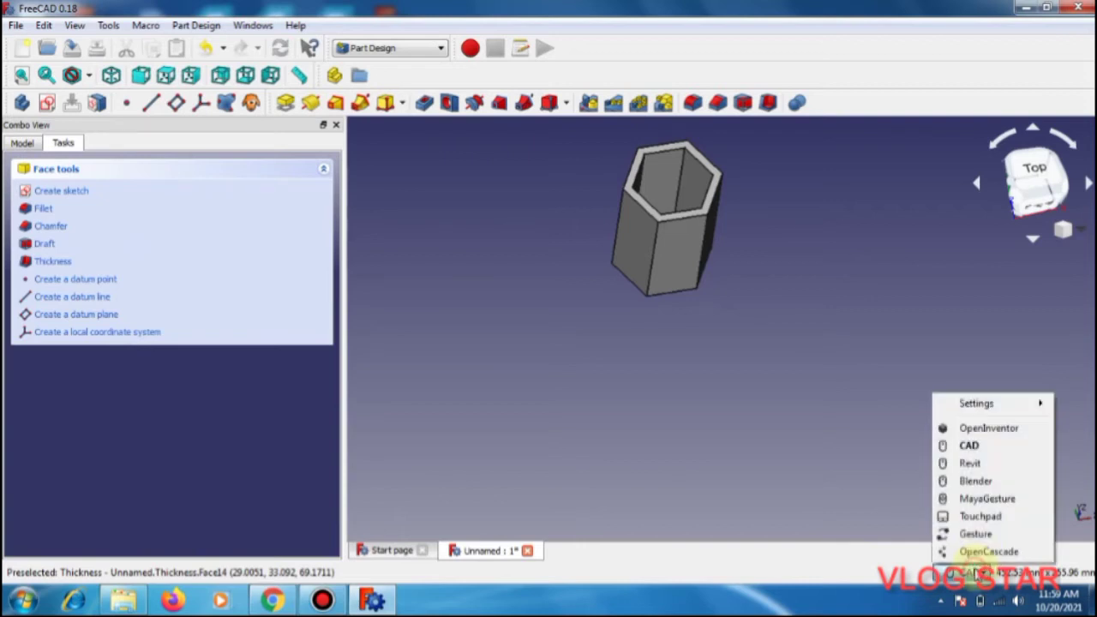
click(990, 429)
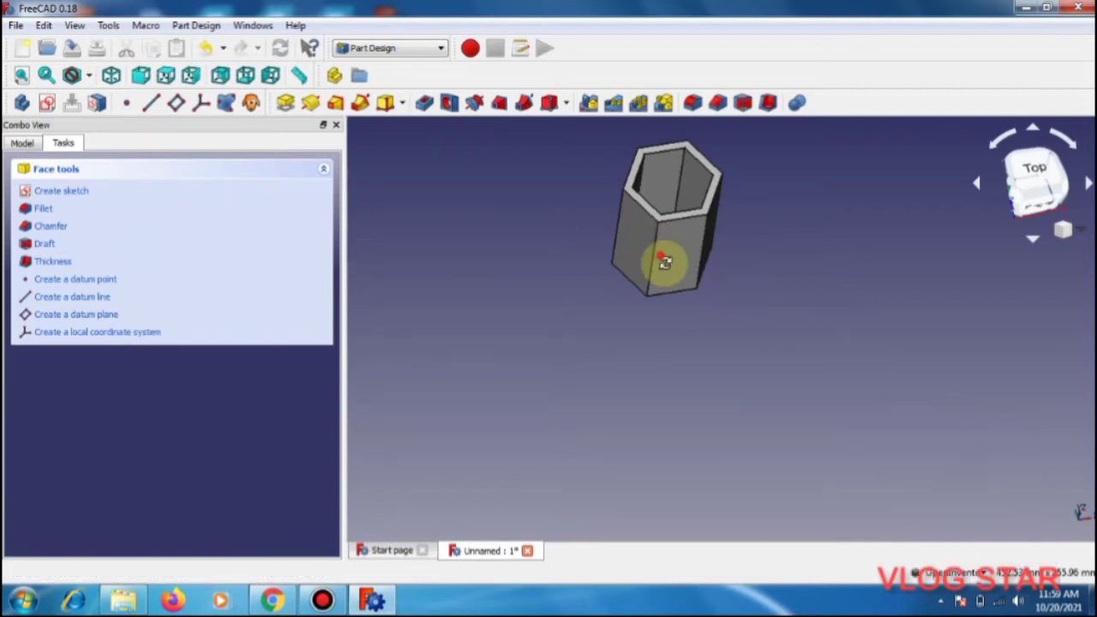
drag(656, 260, 695, 232)
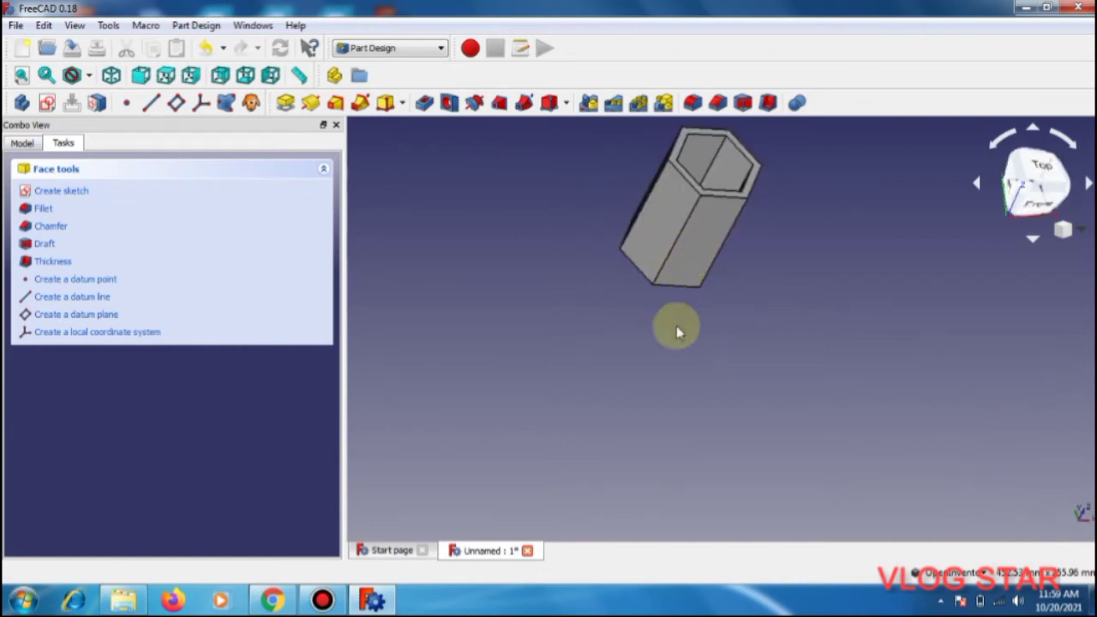
scroll(719, 400, up, 2)
scroll(719, 400, down, 8)
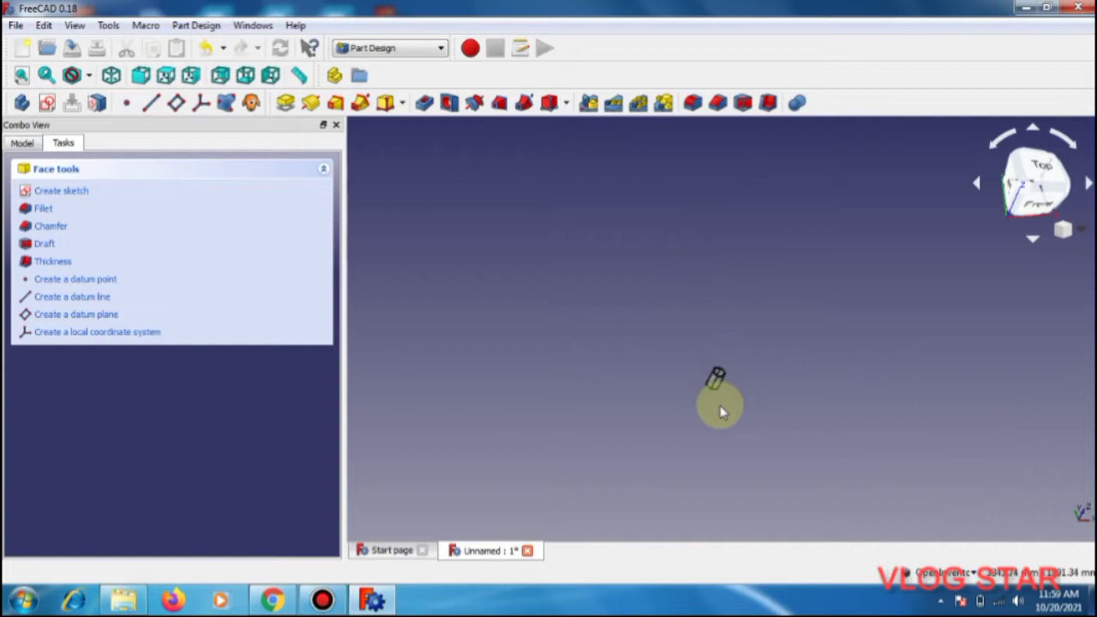
scroll(719, 408, up, 5)
drag(676, 294, 601, 262)
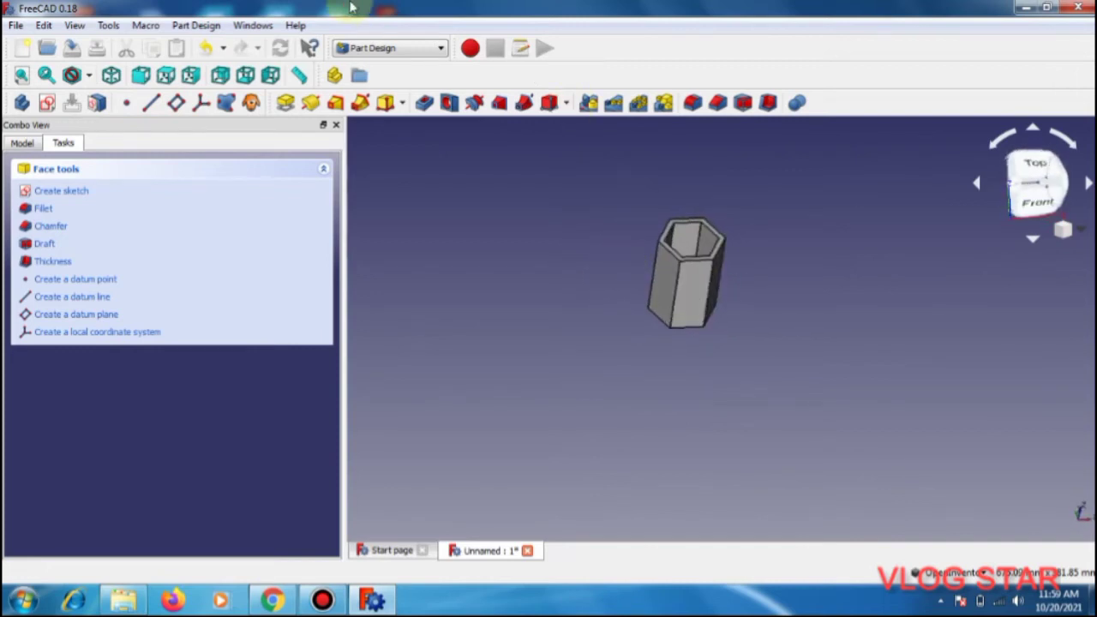
Switch to the Draft workbench and start a 10 mm 'PRINT 3D' ShapeString
click(361, 51)
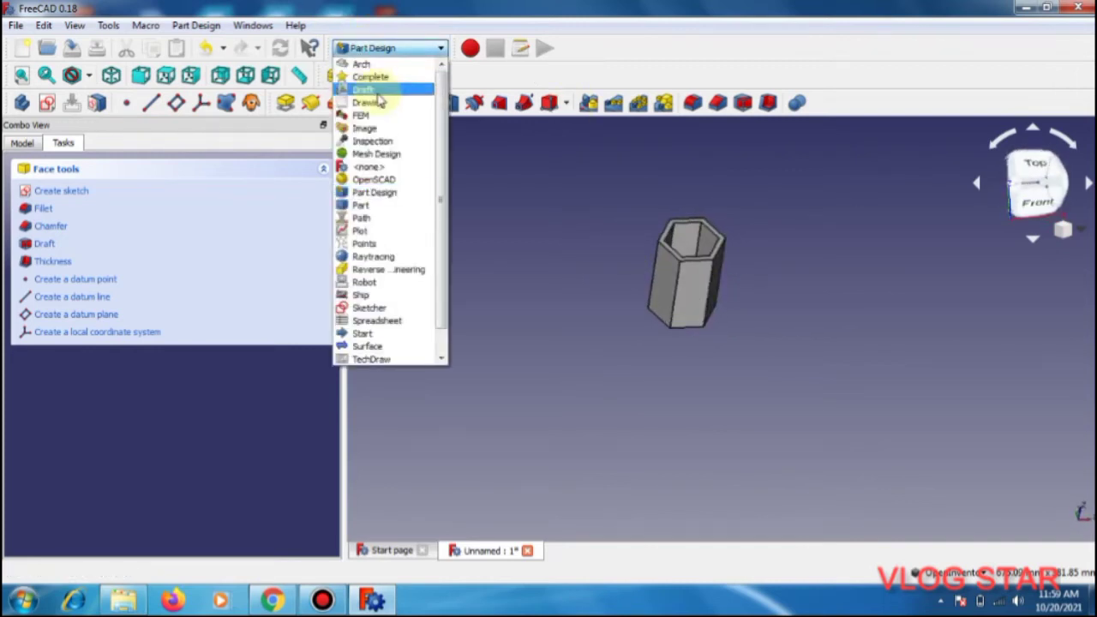
click(377, 90)
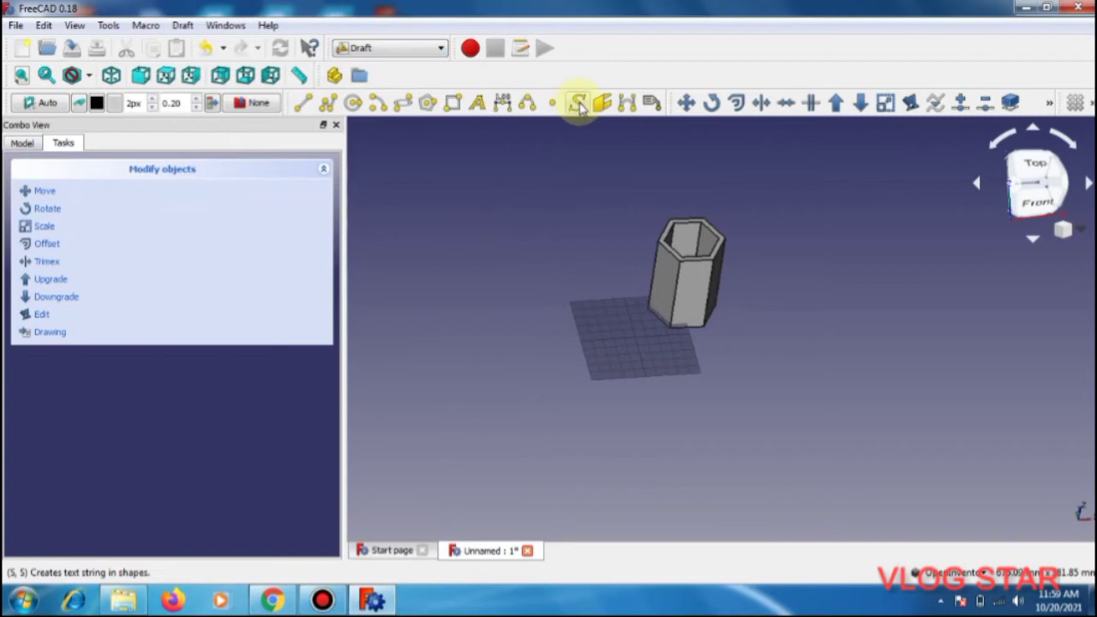
click(579, 104)
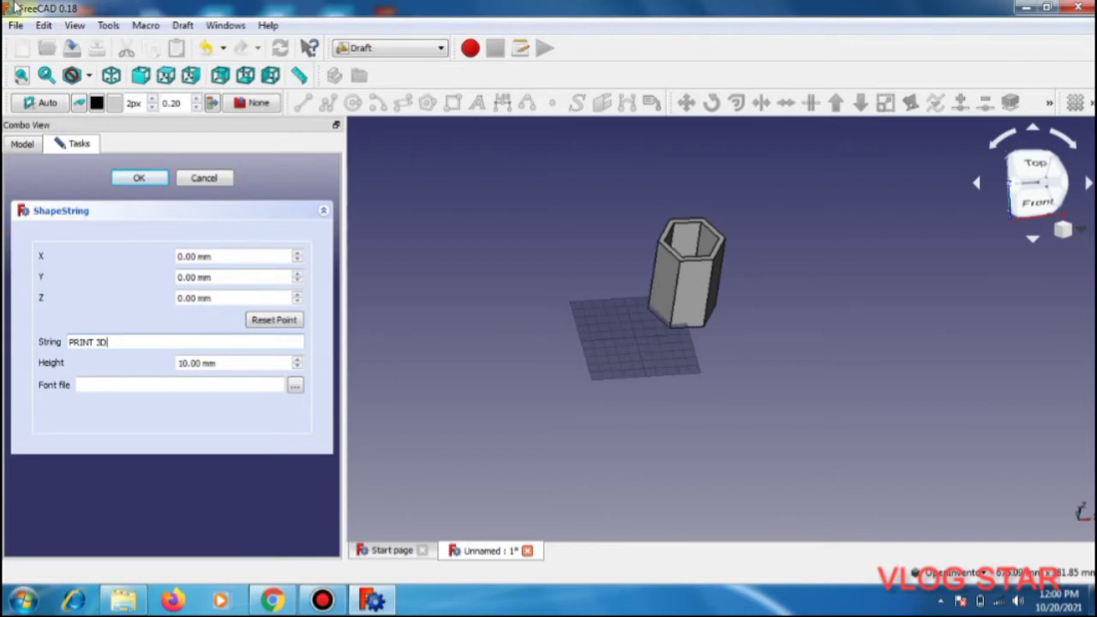
Choose ARLRDBD.TTF as the ShapeString's font file
click(295, 389)
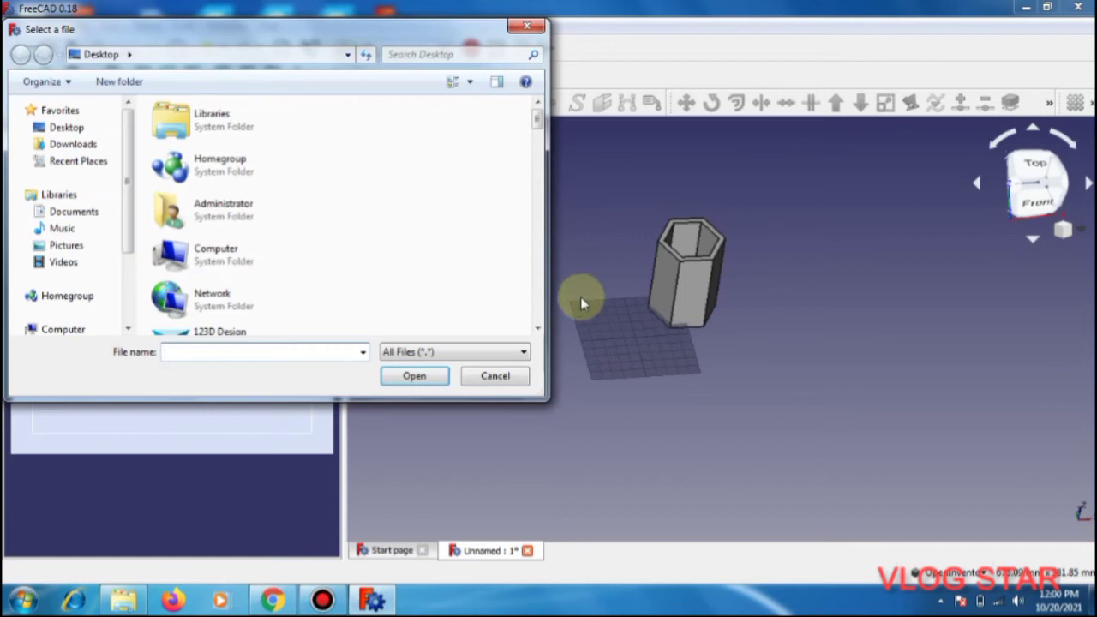
click(534, 314)
scroll(534, 314, down, 10)
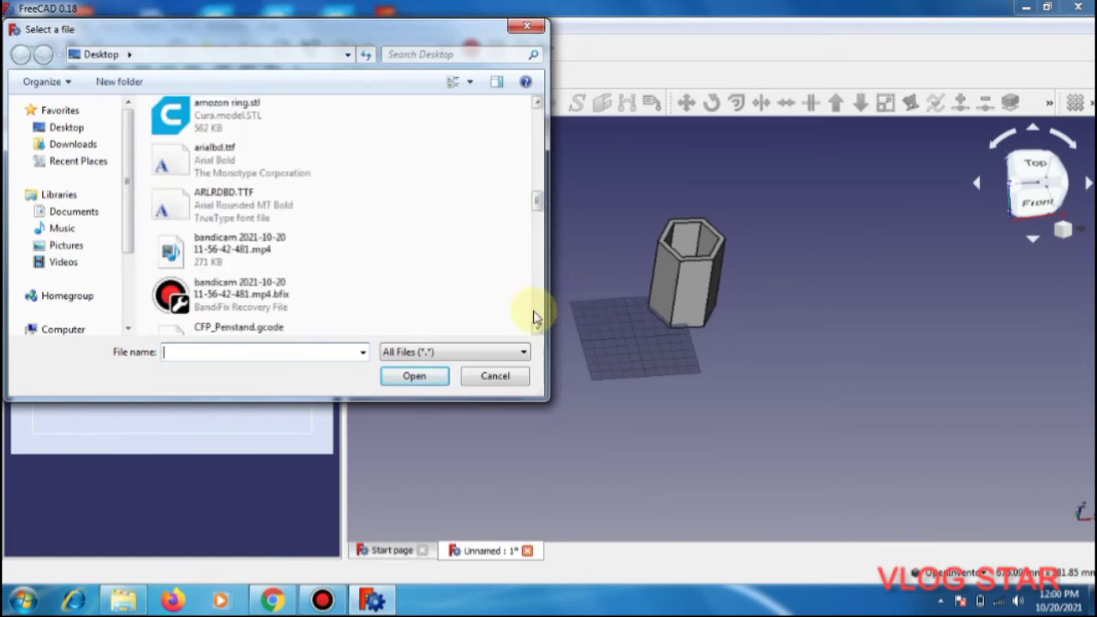
click(259, 208)
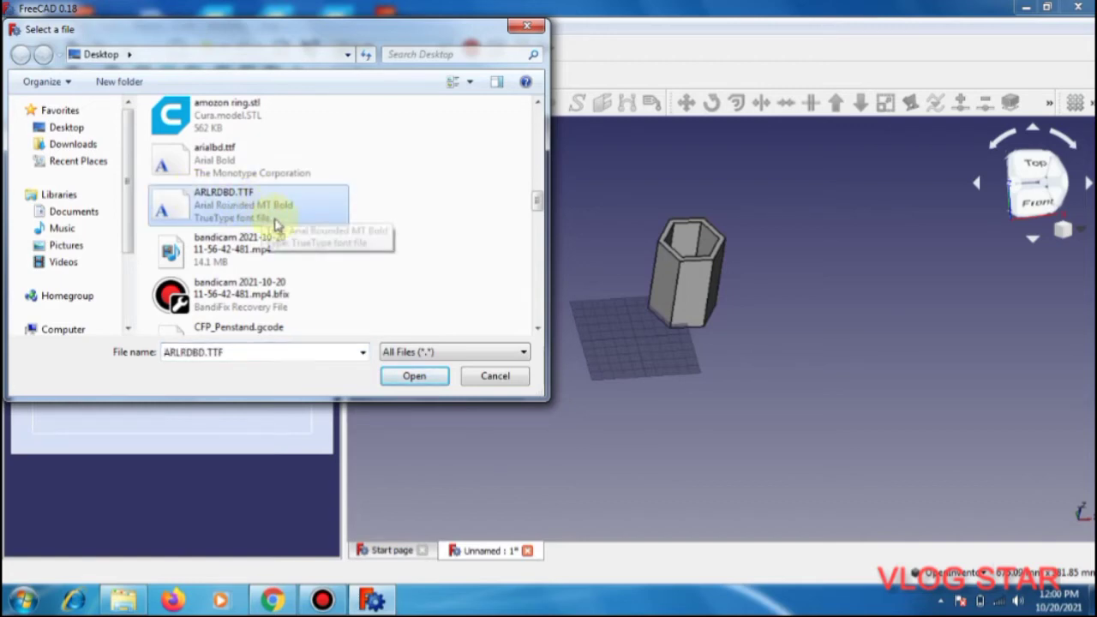
click(416, 379)
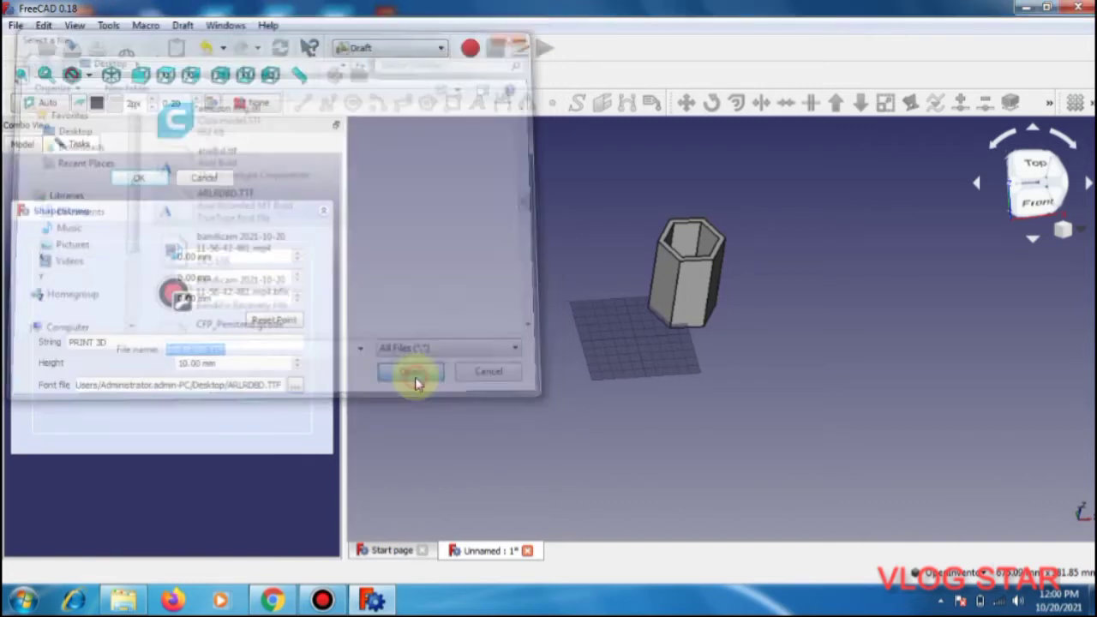
Place the PRINT 3D text on the grid, then open and cancel its Placement dialog
click(135, 182)
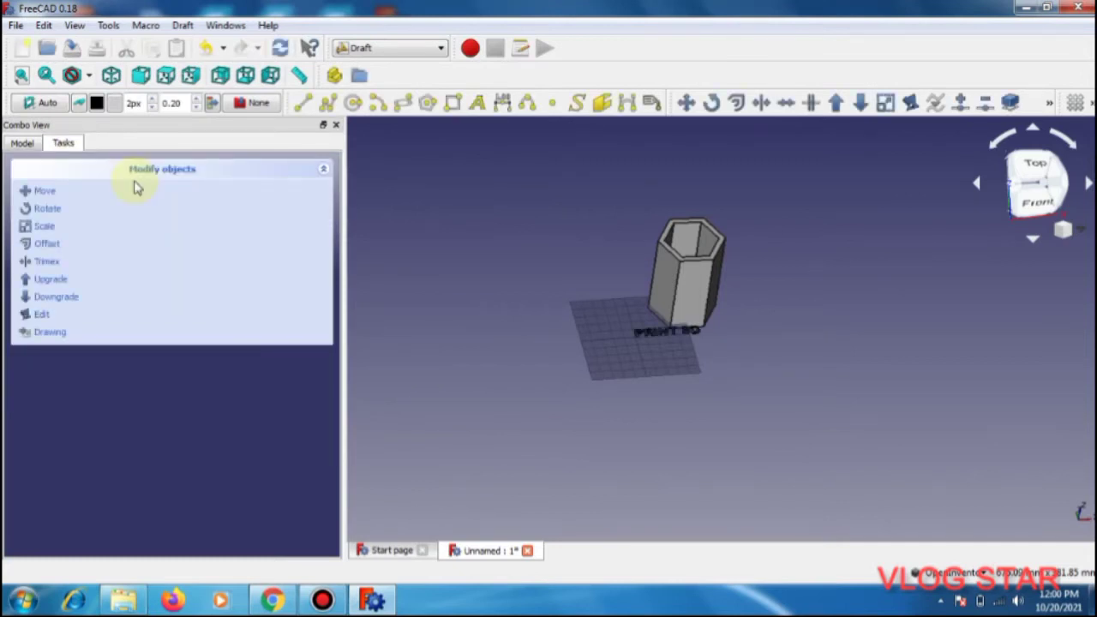
click(597, 272)
click(23, 143)
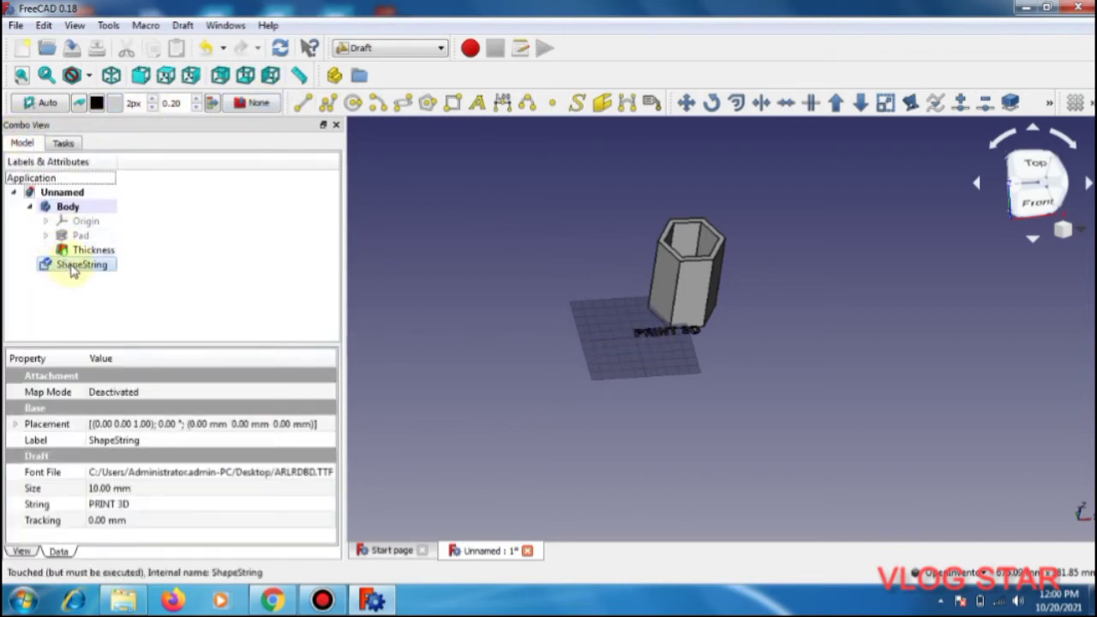
click(105, 268)
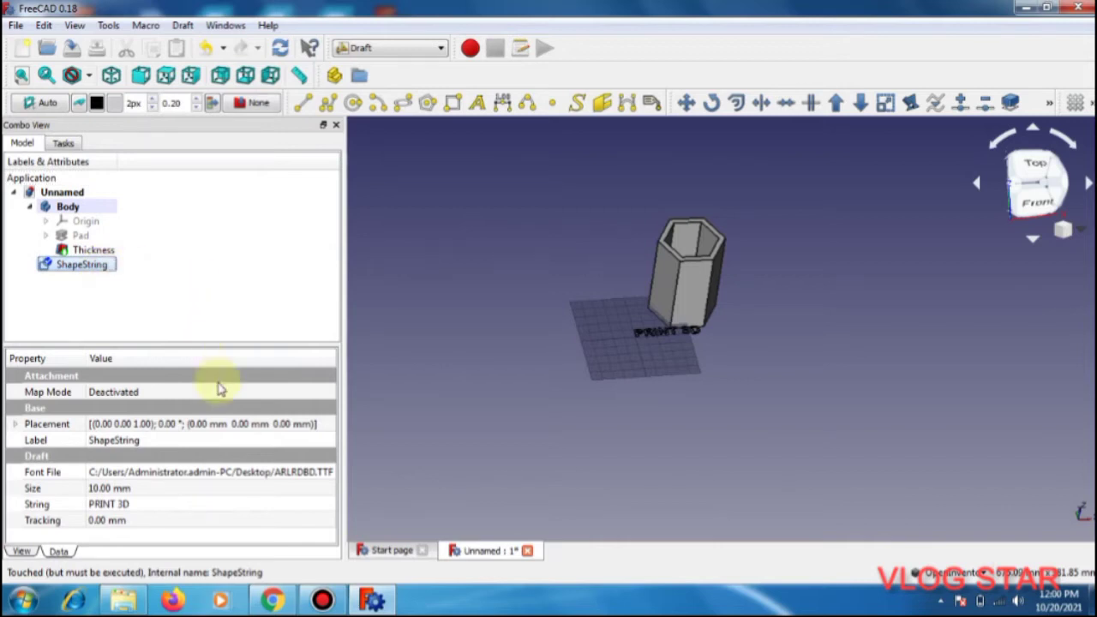
click(243, 424)
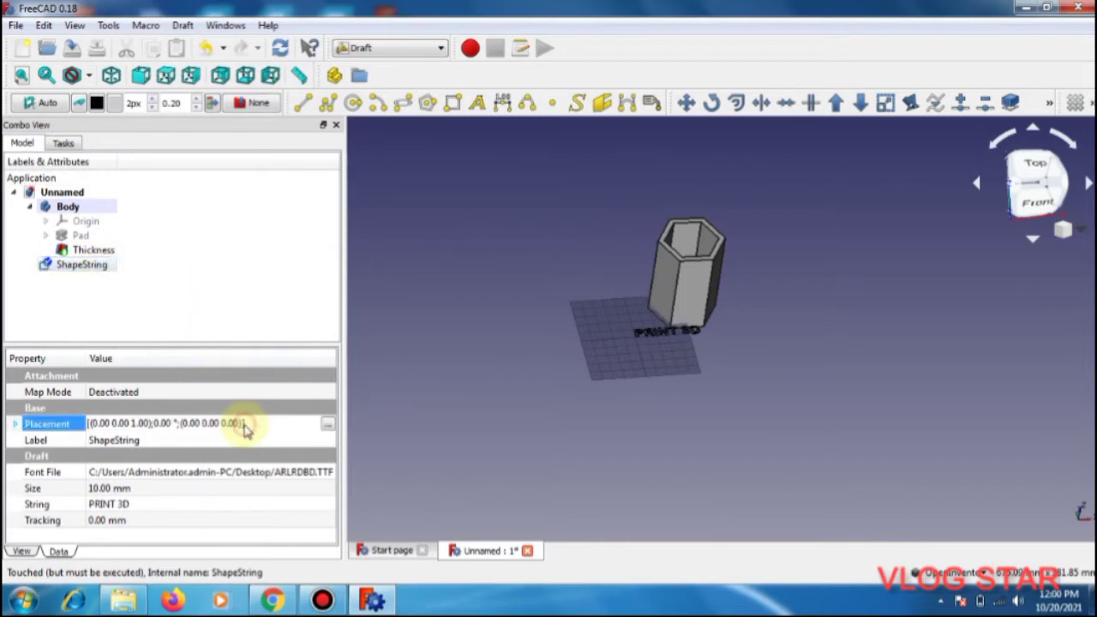
click(329, 424)
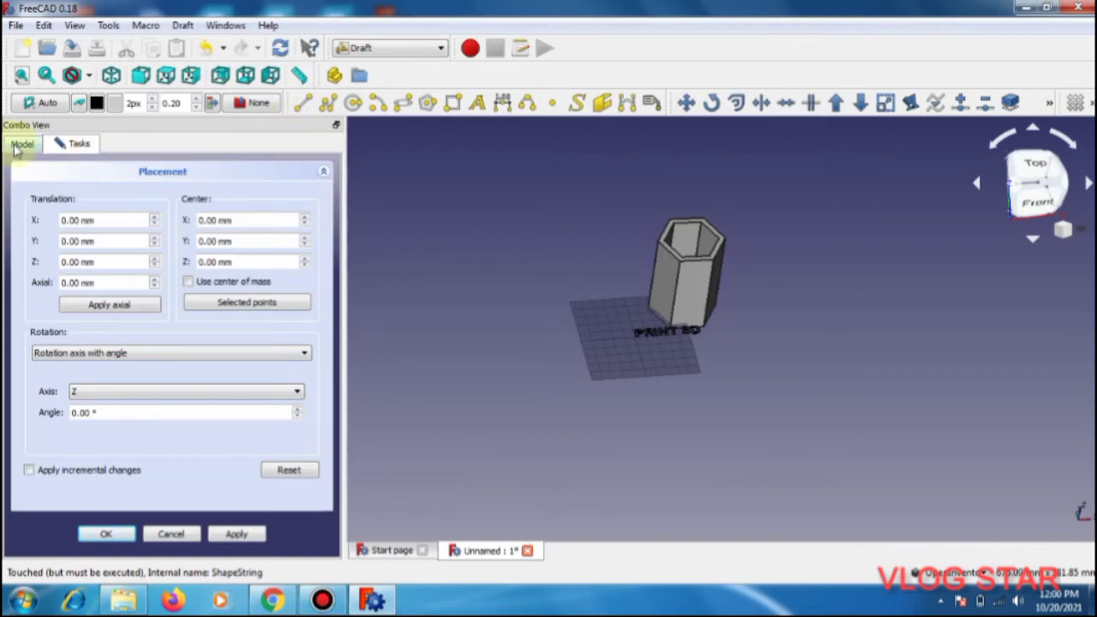
click(171, 533)
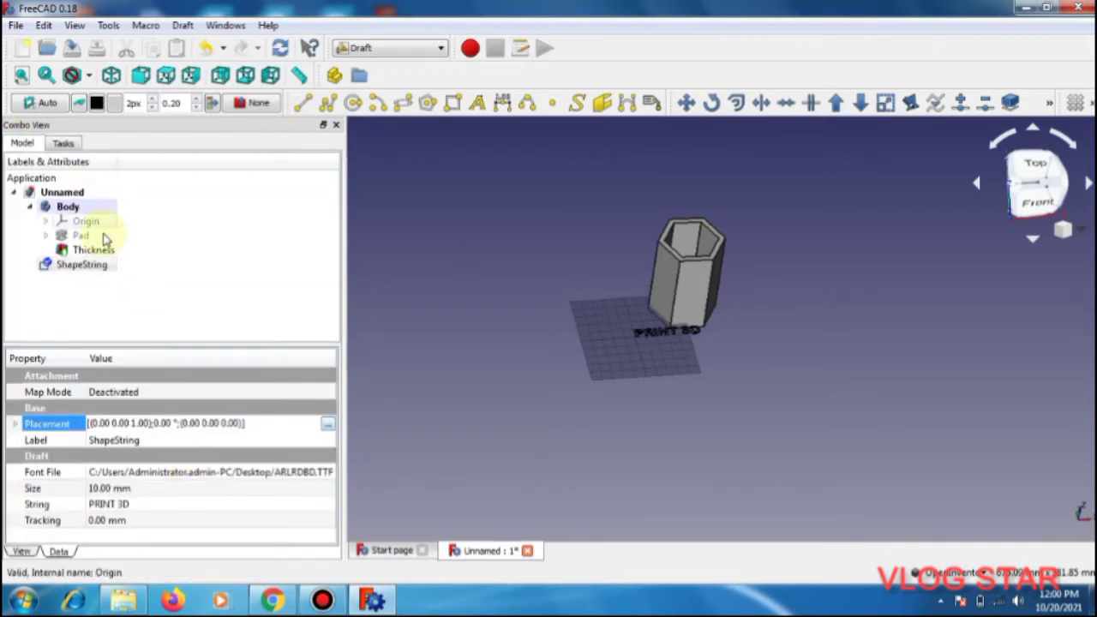
Set the ShapeString's Bounding Box display property to true
click(100, 265)
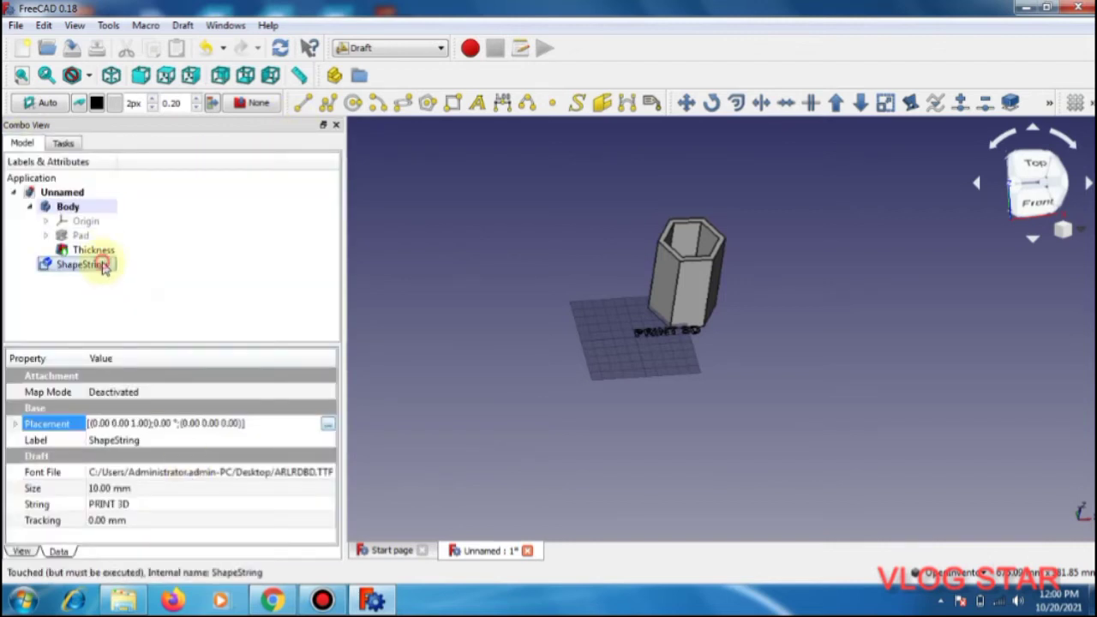
click(24, 552)
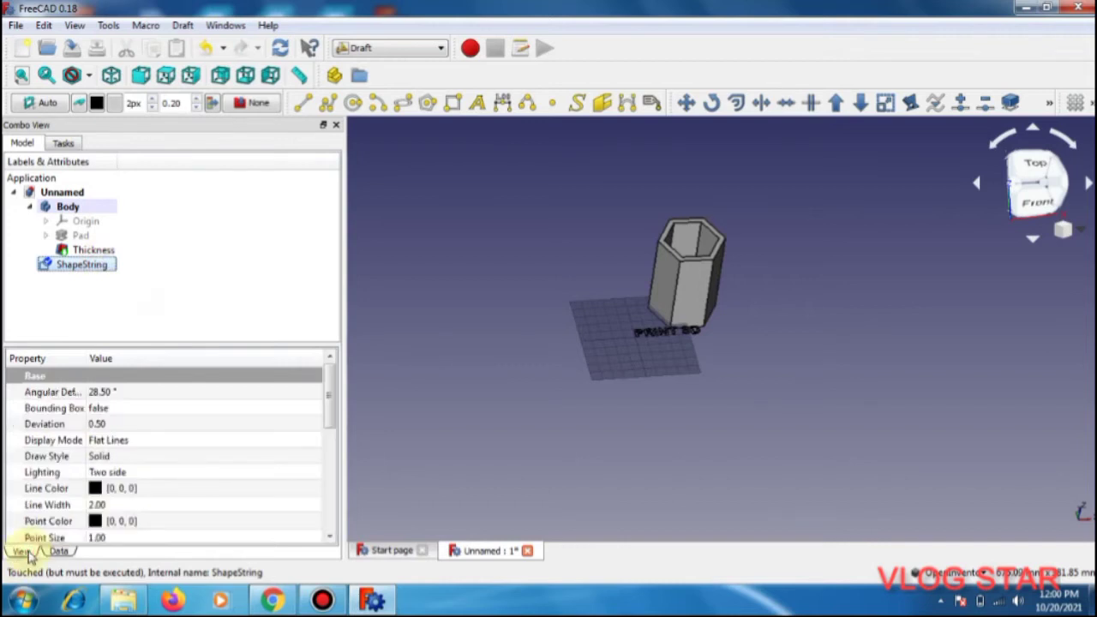
click(100, 409)
click(103, 412)
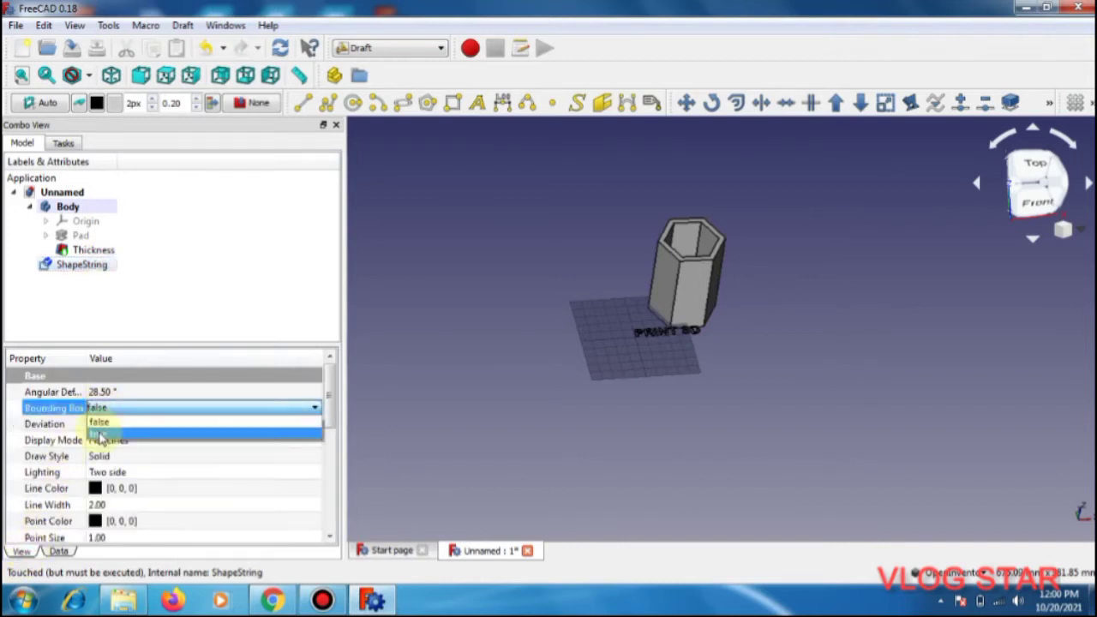
click(96, 427)
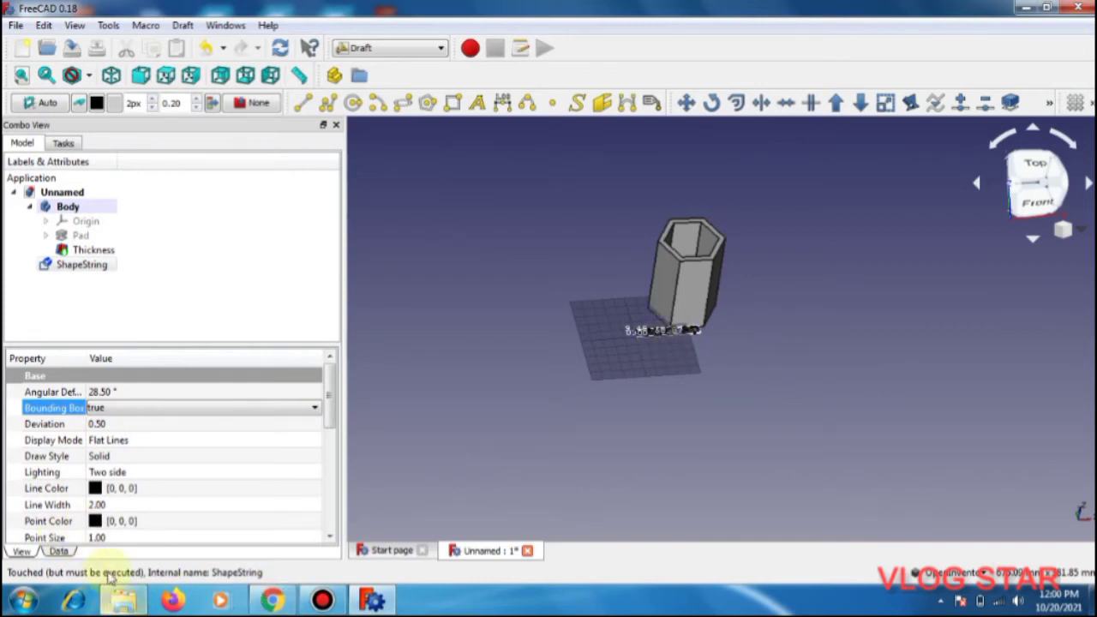
Attach the ShapeString via Map Mode to a side face of the stand, using CAD navigation
click(60, 552)
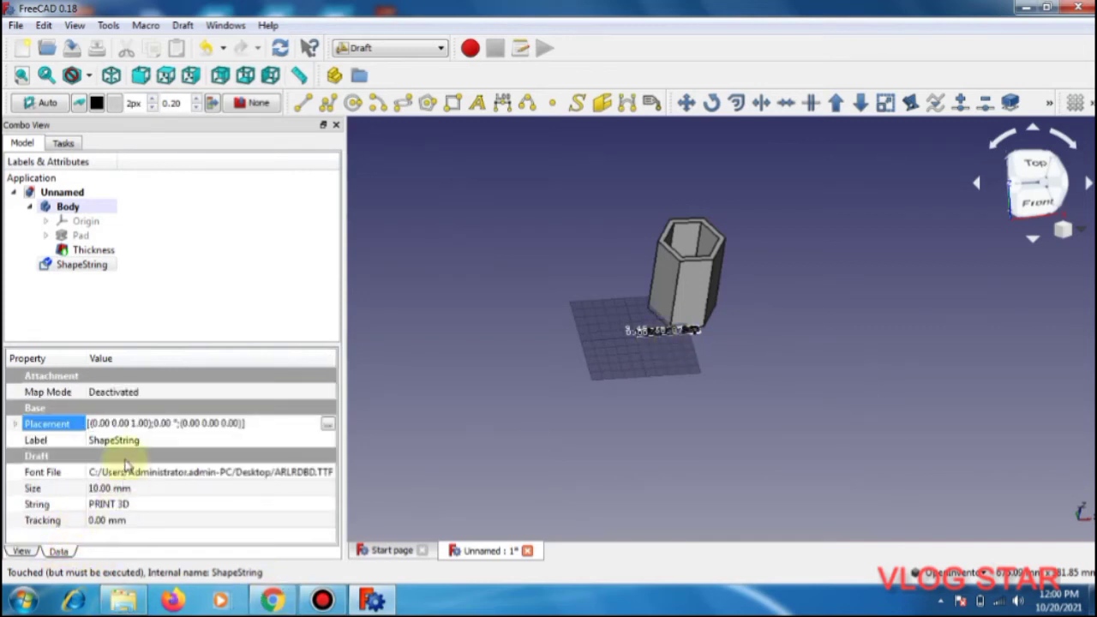
click(151, 393)
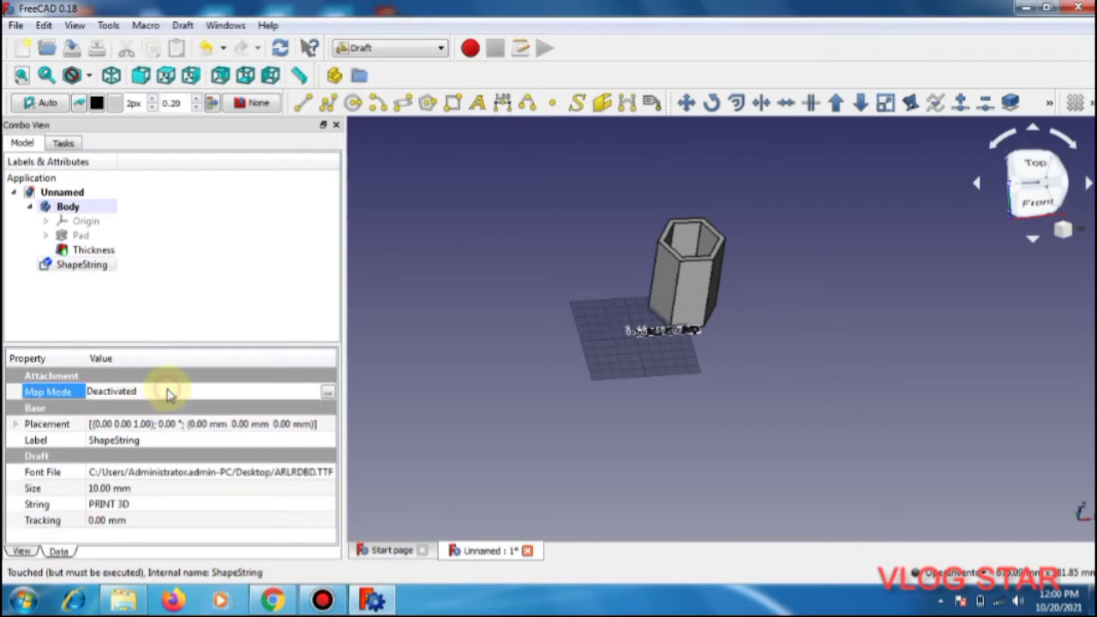
click(327, 392)
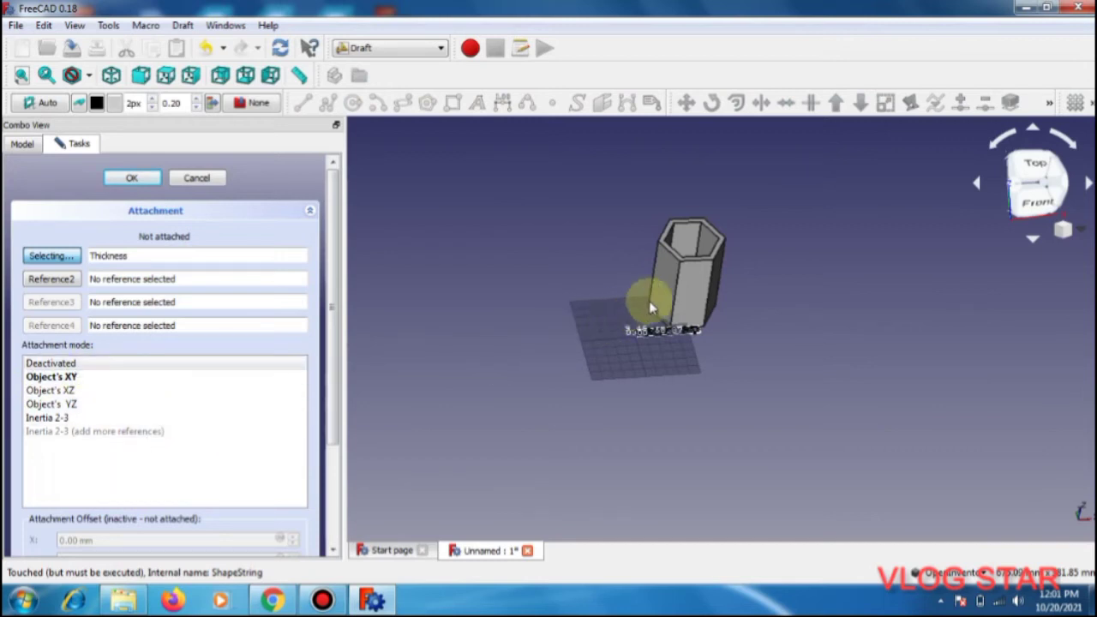
click(972, 572)
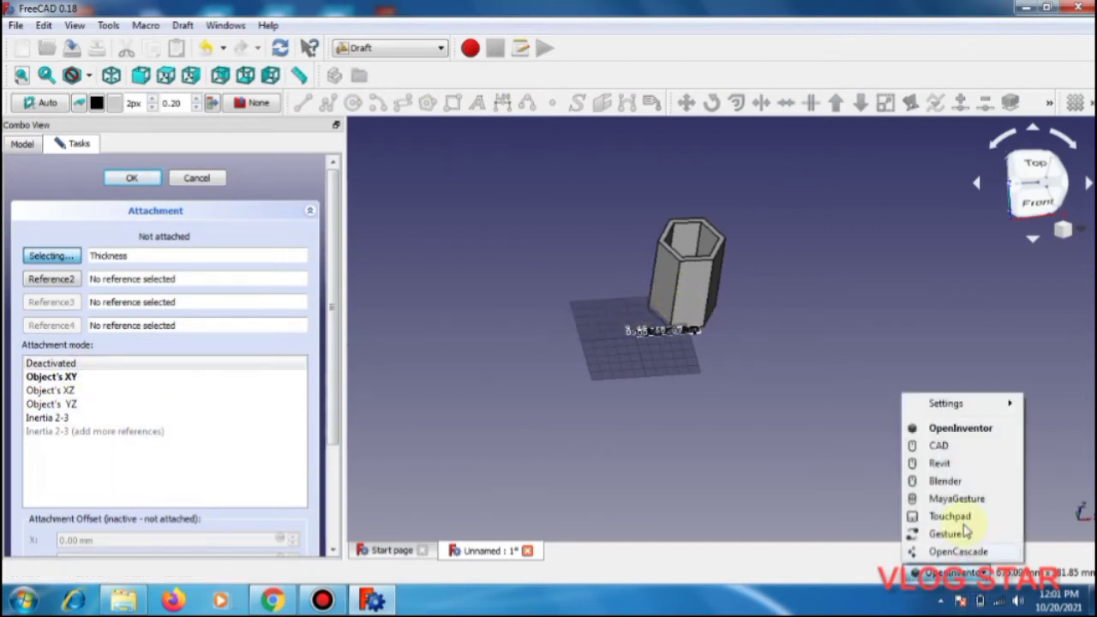
click(941, 442)
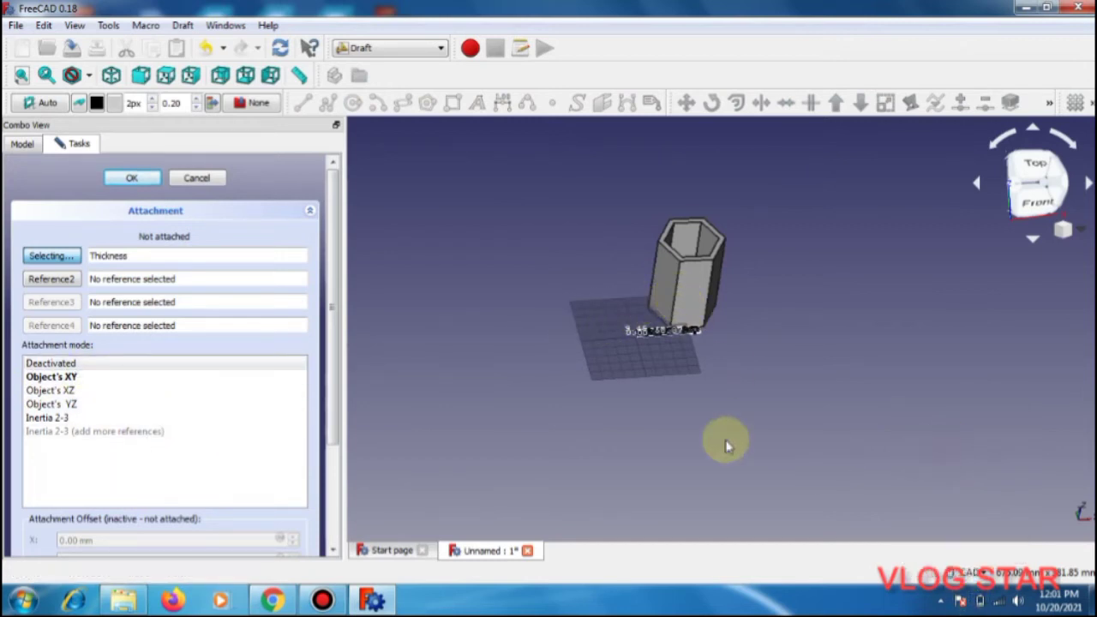
click(662, 299)
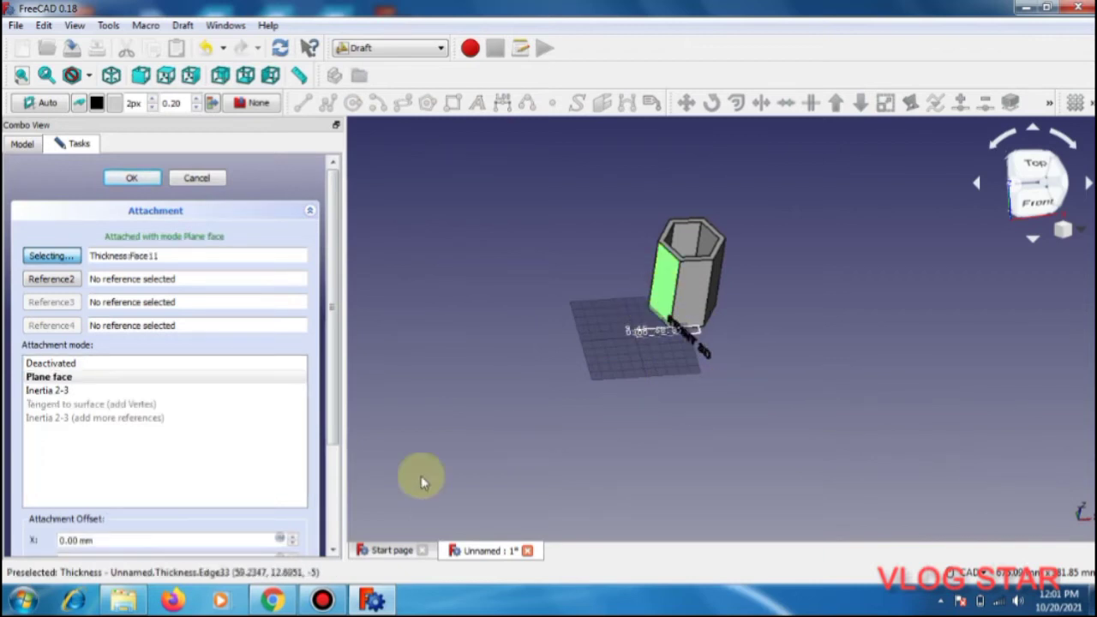
Scroll the Attachment panel down to the offset fields
click(334, 550)
click(333, 549)
click(334, 549)
click(333, 549)
click(334, 550)
click(333, 549)
click(334, 549)
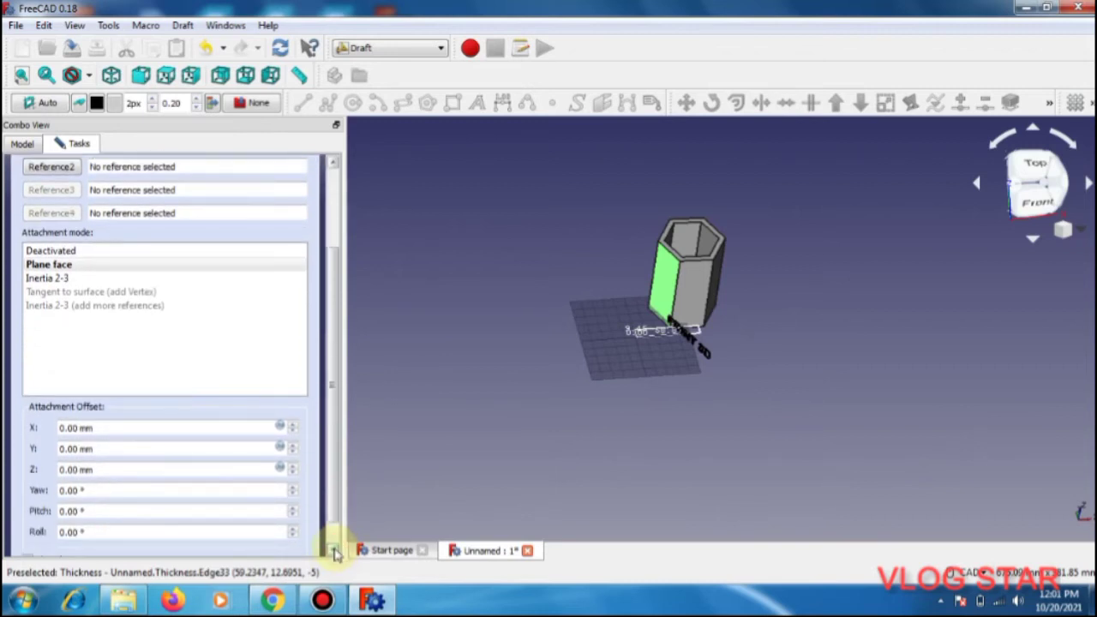
Rotate the attached text to a 90° yaw offset
click(293, 489)
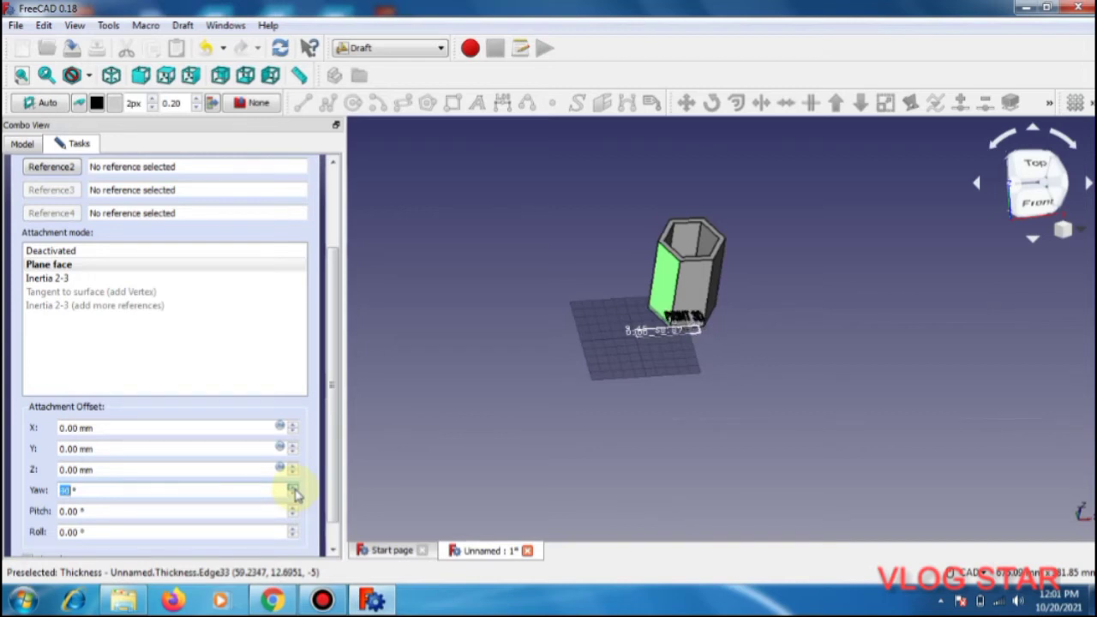
drag(293, 490, 293, 490)
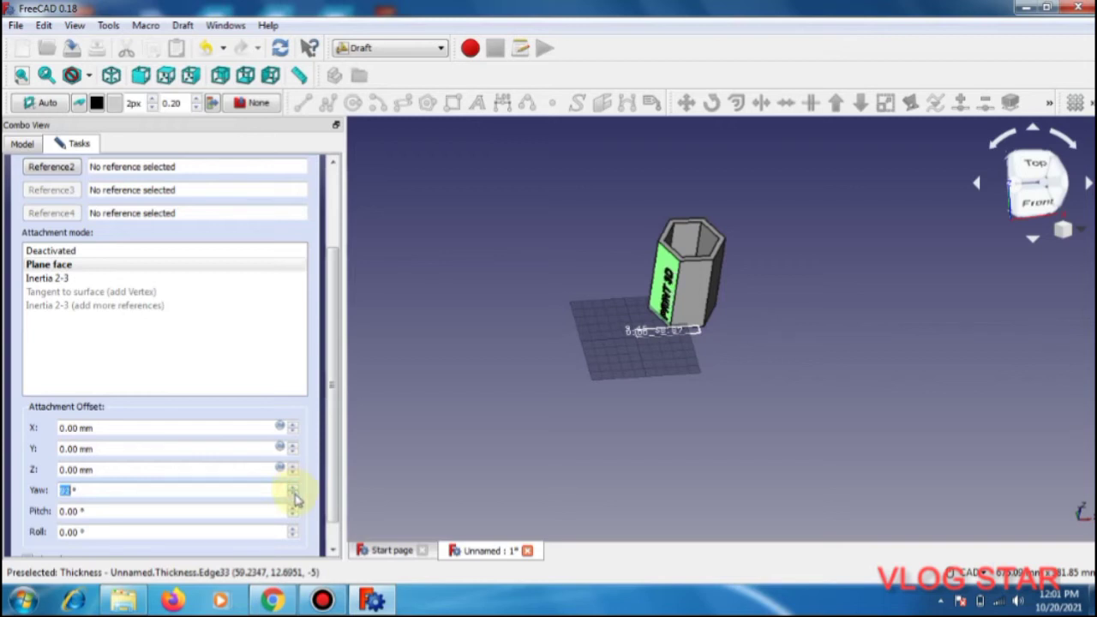
click(294, 494)
click(294, 494)
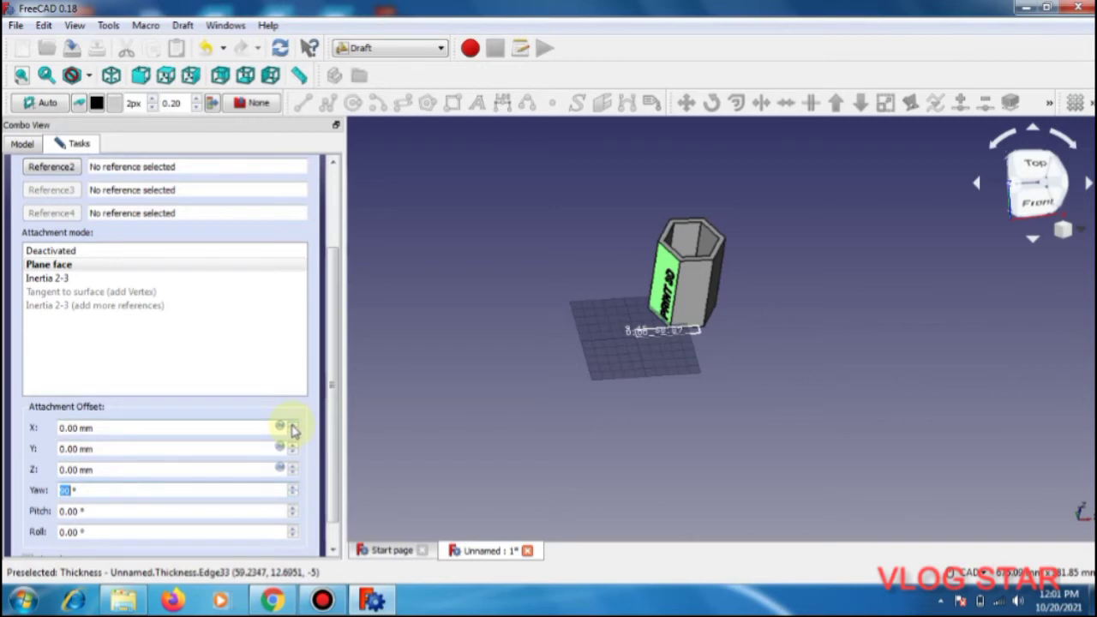
Set the attachment offsets to X -5 mm, Y 5 mm and Z 0 mm
scroll(578, 360, up, 3)
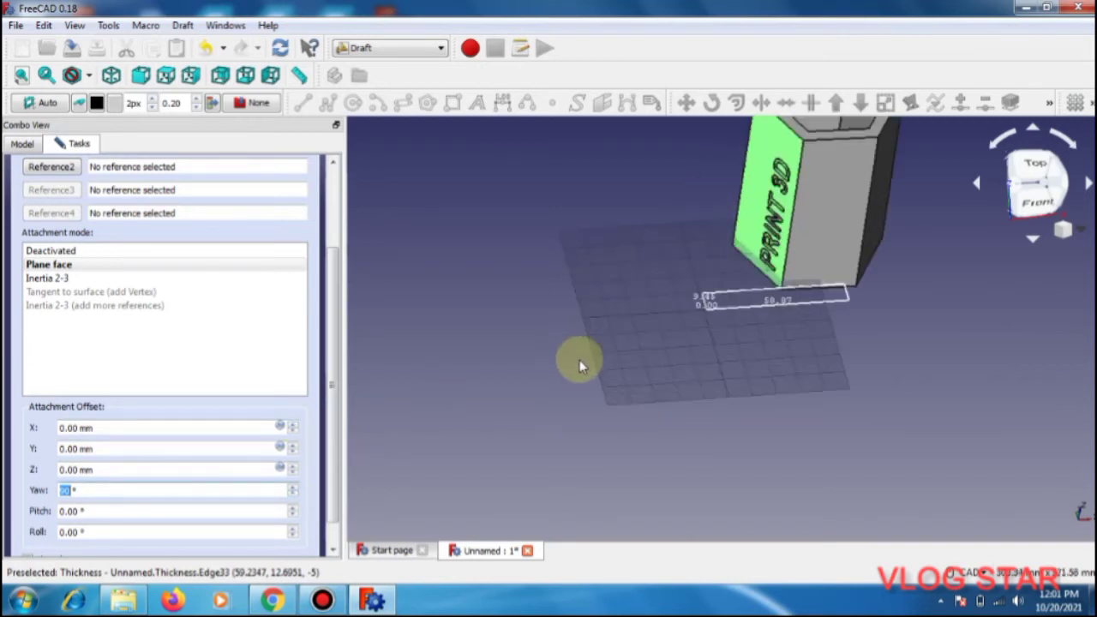
click(295, 427)
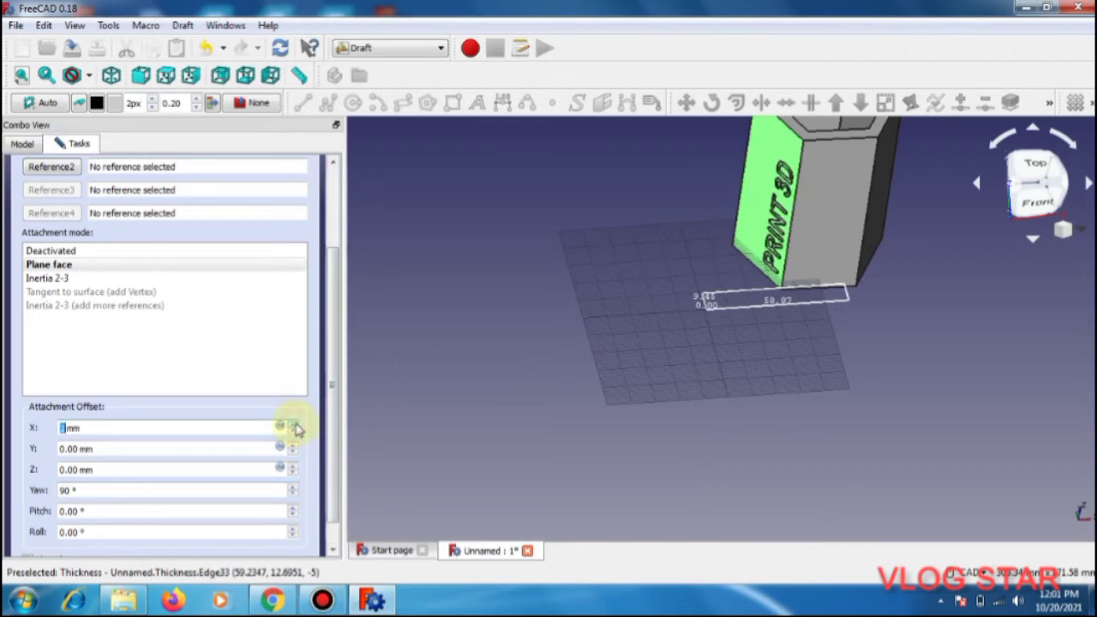
click(295, 429)
click(295, 428)
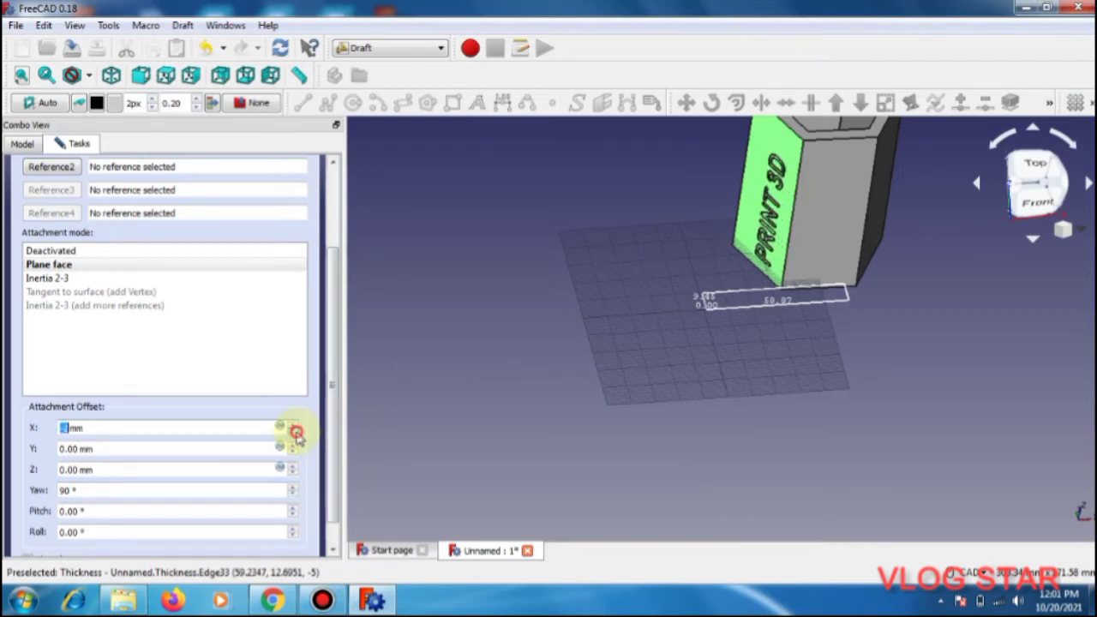
click(295, 429)
click(295, 429)
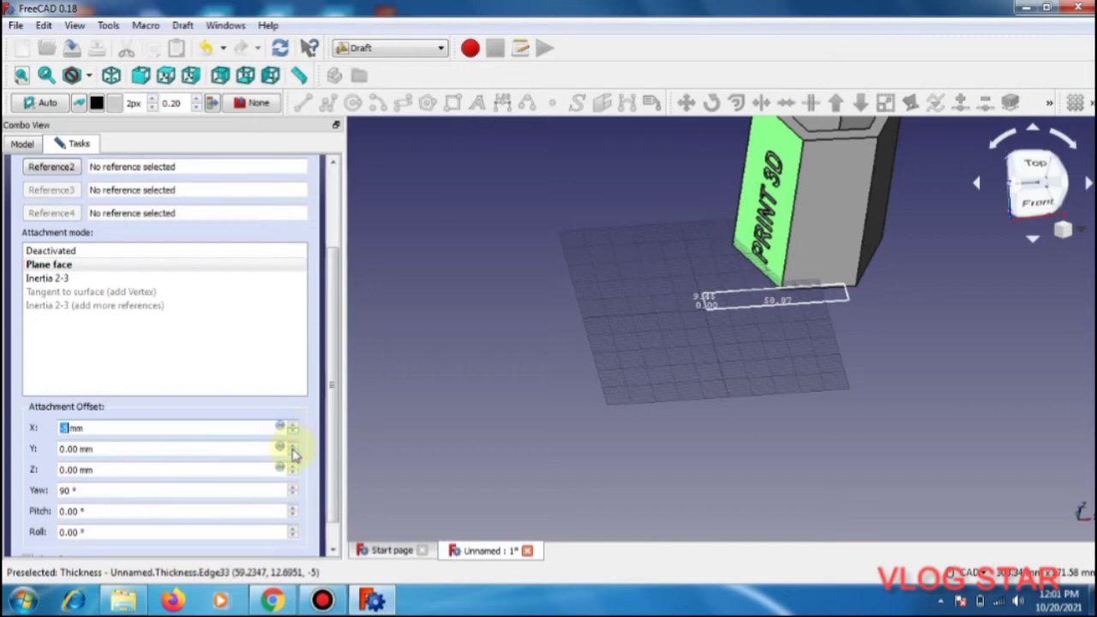
click(295, 449)
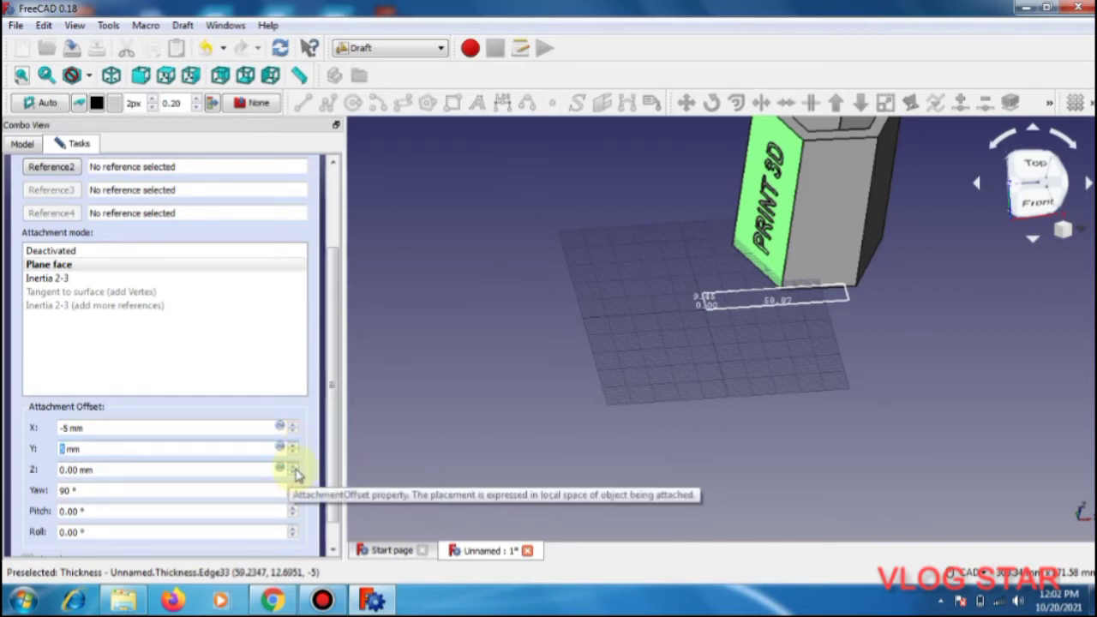
text(5)
key(Tab)
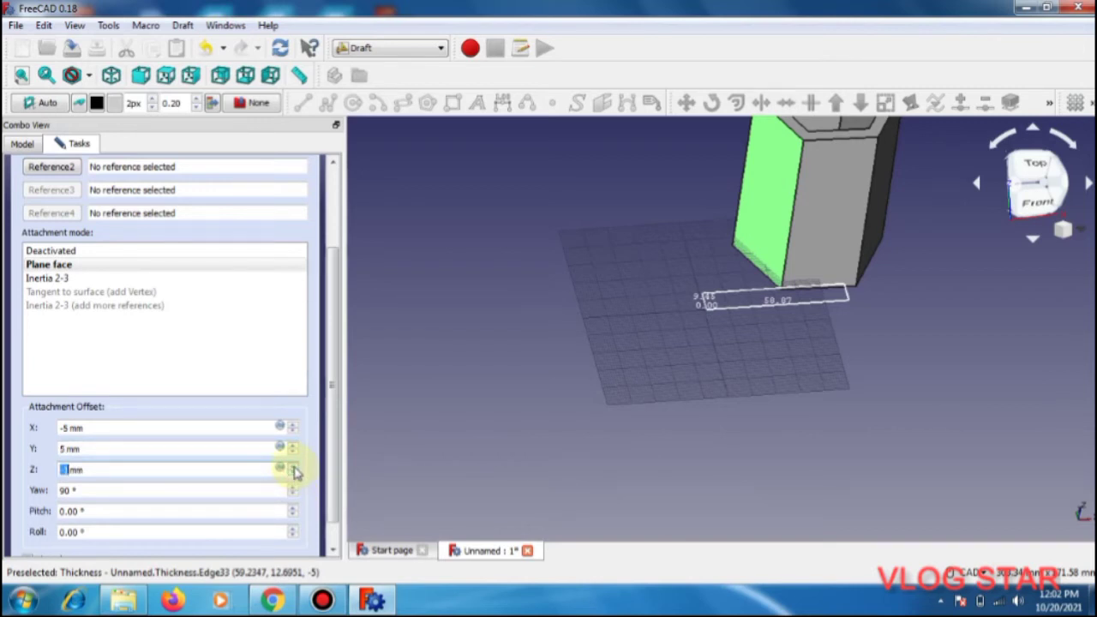
click(294, 469)
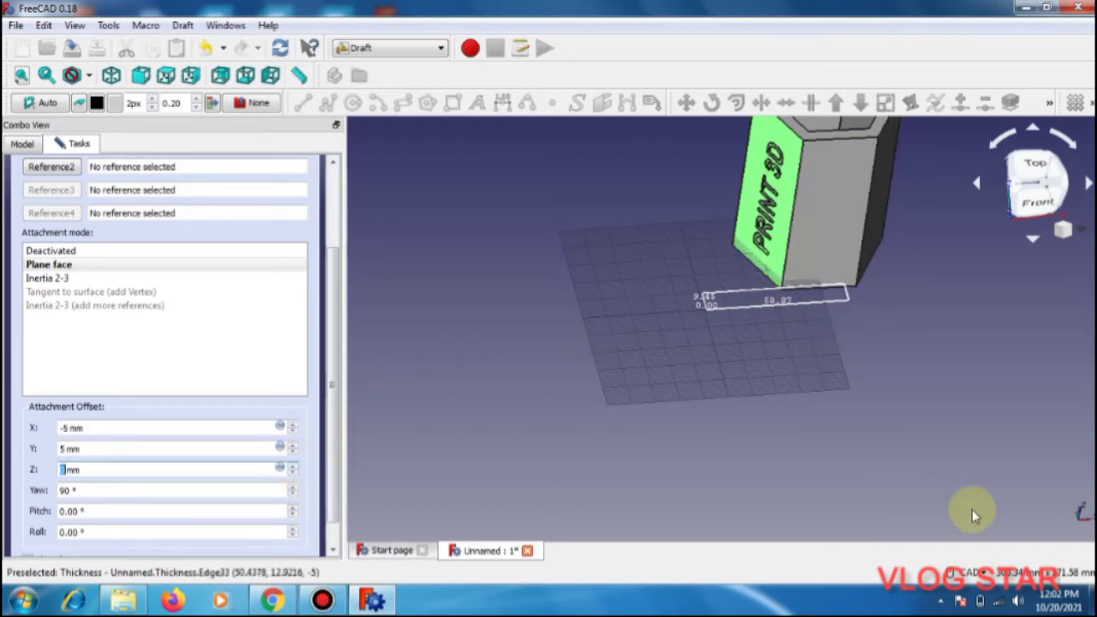
click(968, 573)
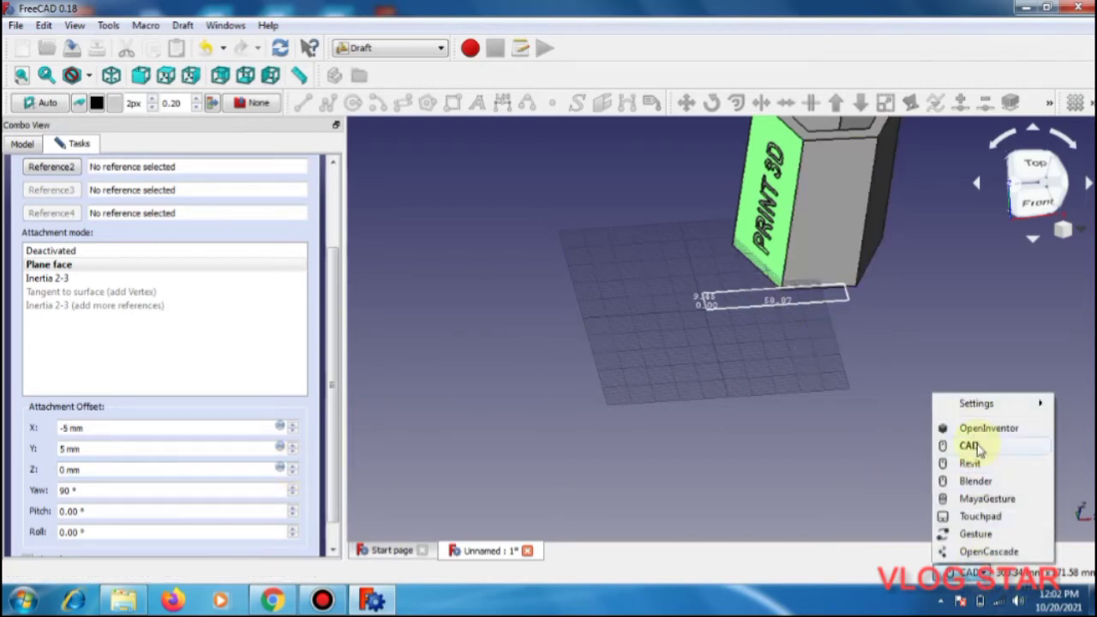
click(986, 429)
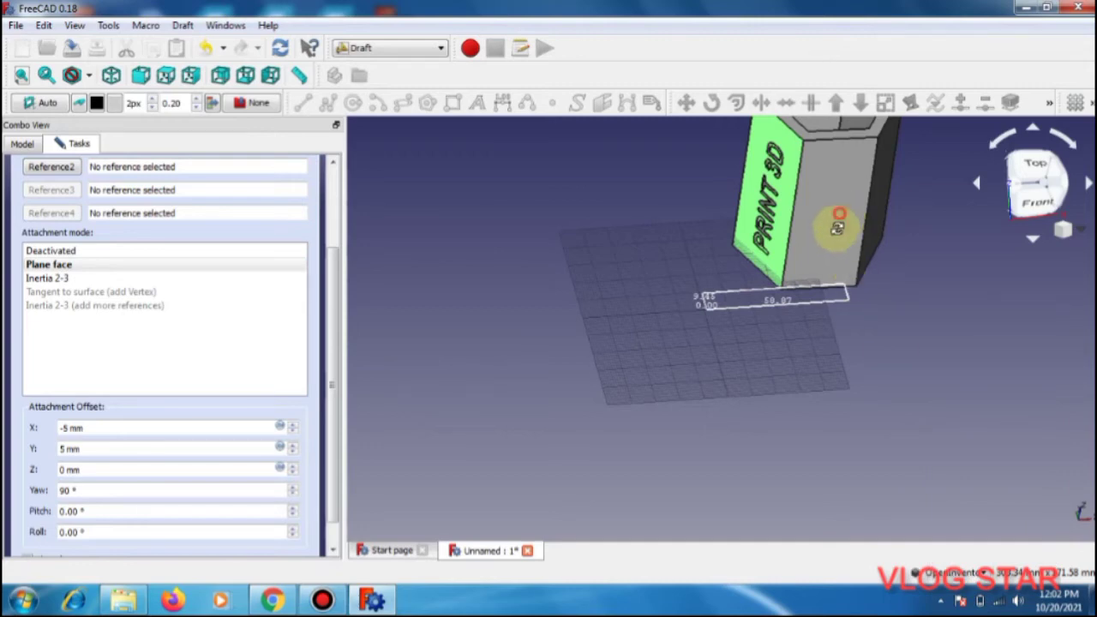
mouse_move(840, 225)
mouse_down()
mouse_move(858, 323)
mouse_move(954, 312)
mouse_move(1006, 287)
mouse_move(938, 232)
mouse_move(843, 253)
mouse_move(850, 228)
mouse_move(816, 274)
mouse_move(855, 238)
mouse_up()
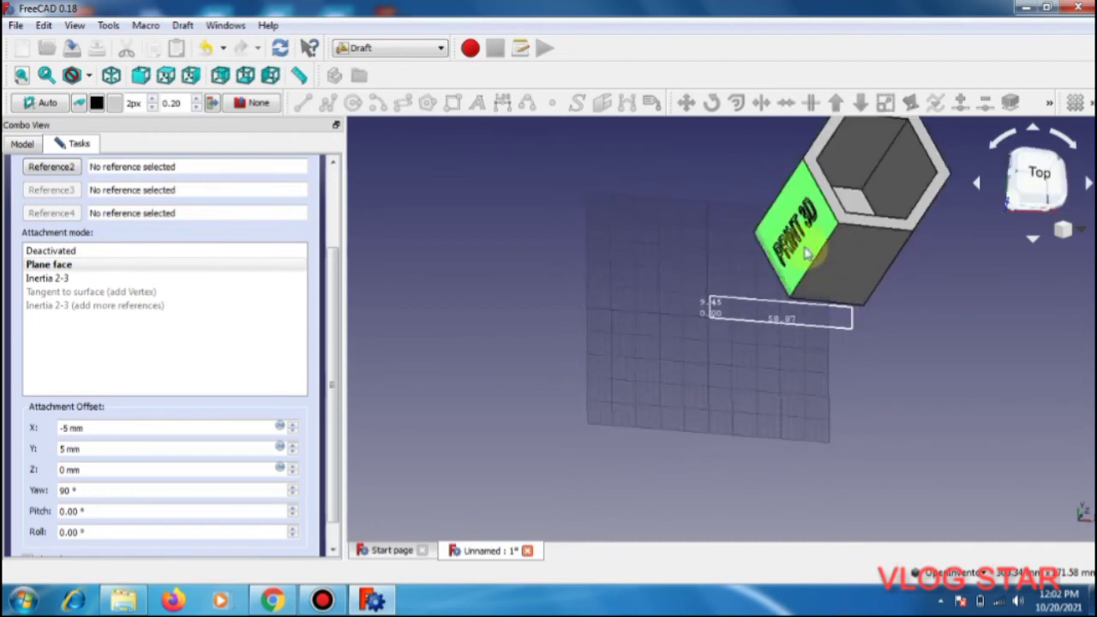
click(729, 260)
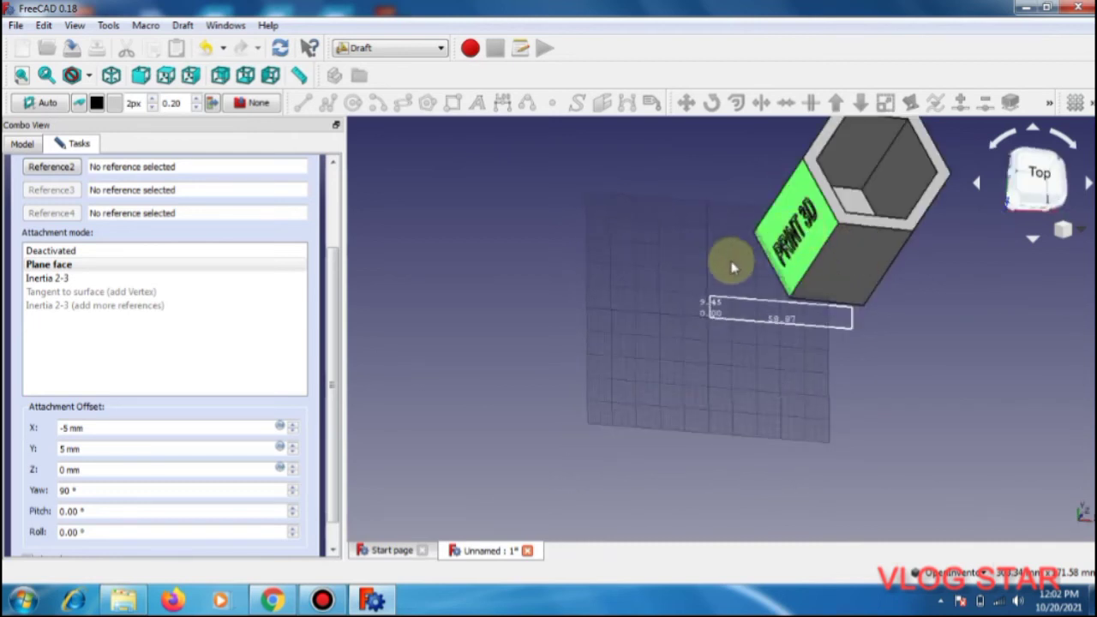
click(715, 276)
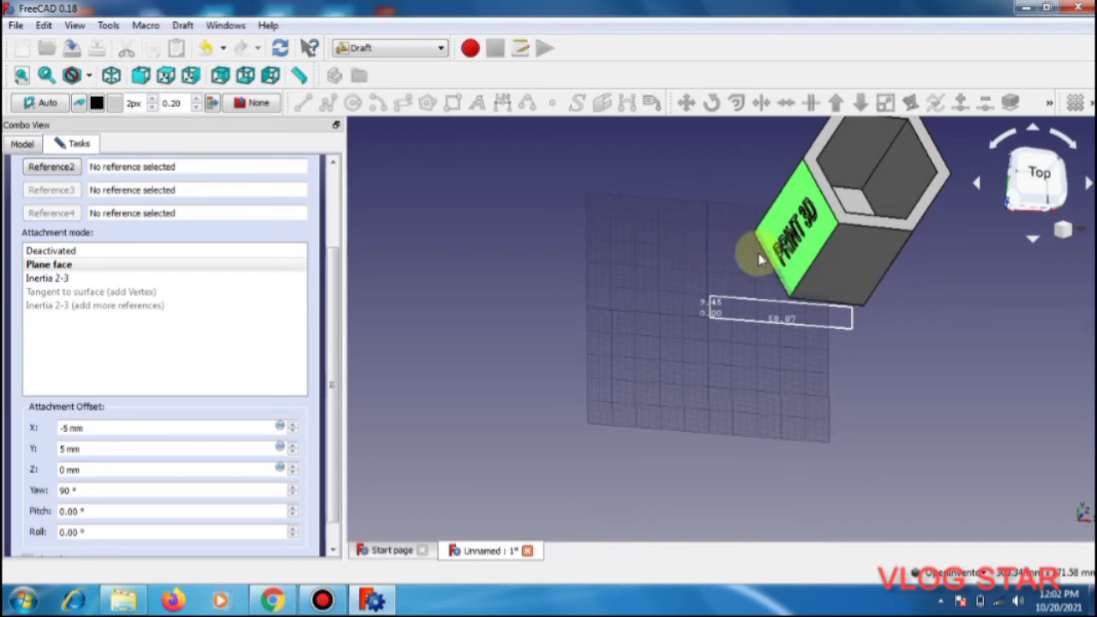
drag(863, 235, 883, 211)
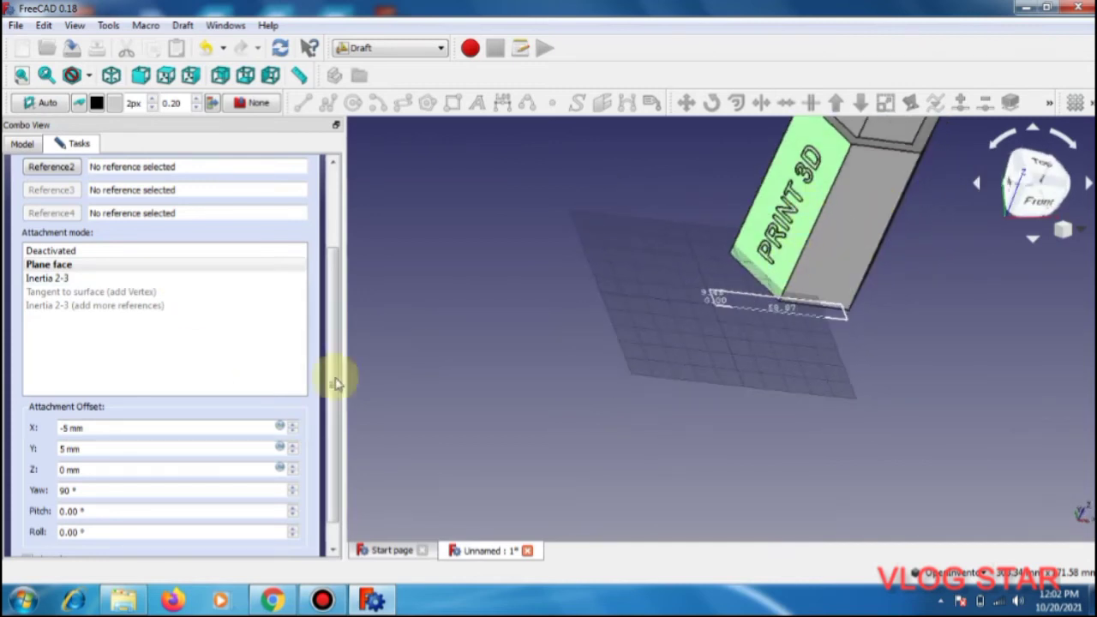
drag(335, 412, 358, 240)
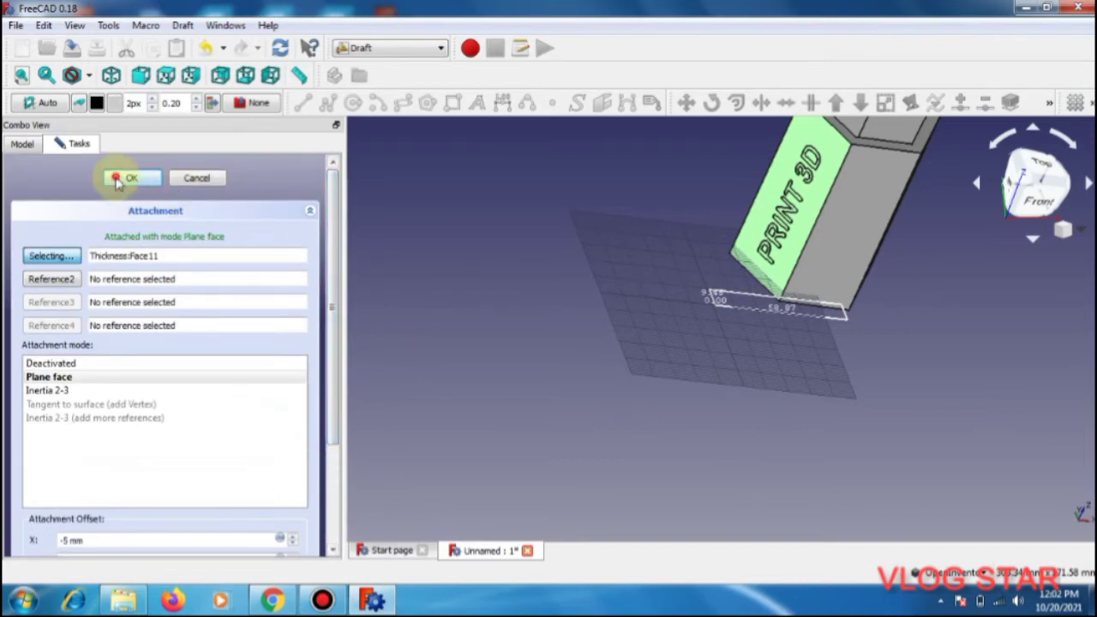
Confirm the face attachment and set the ShapeString's Bounding Box property to false
click(118, 180)
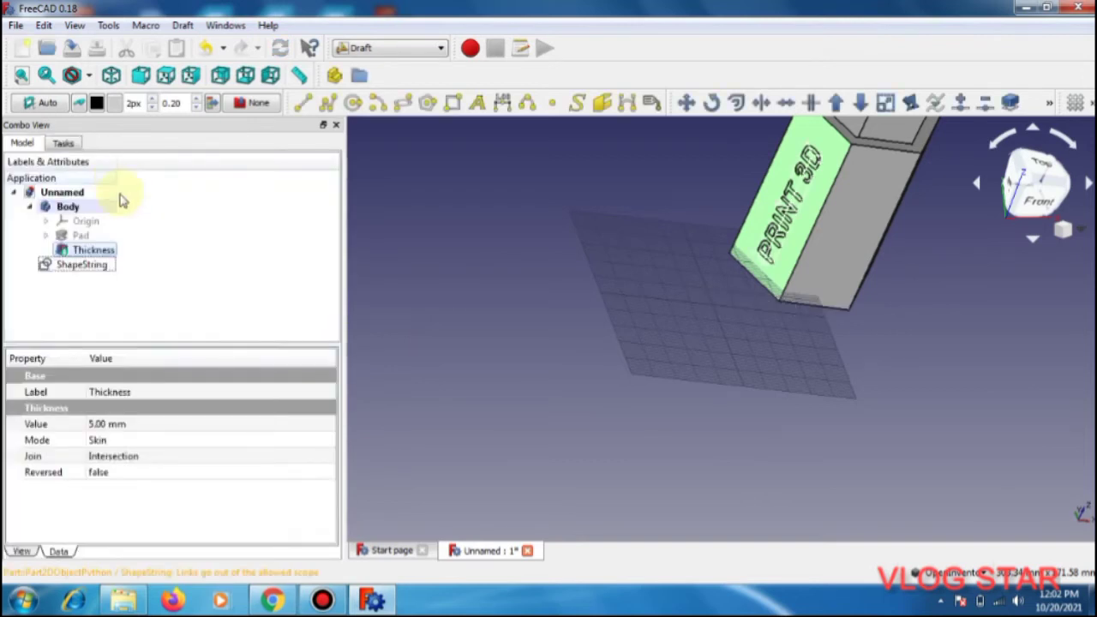
click(156, 319)
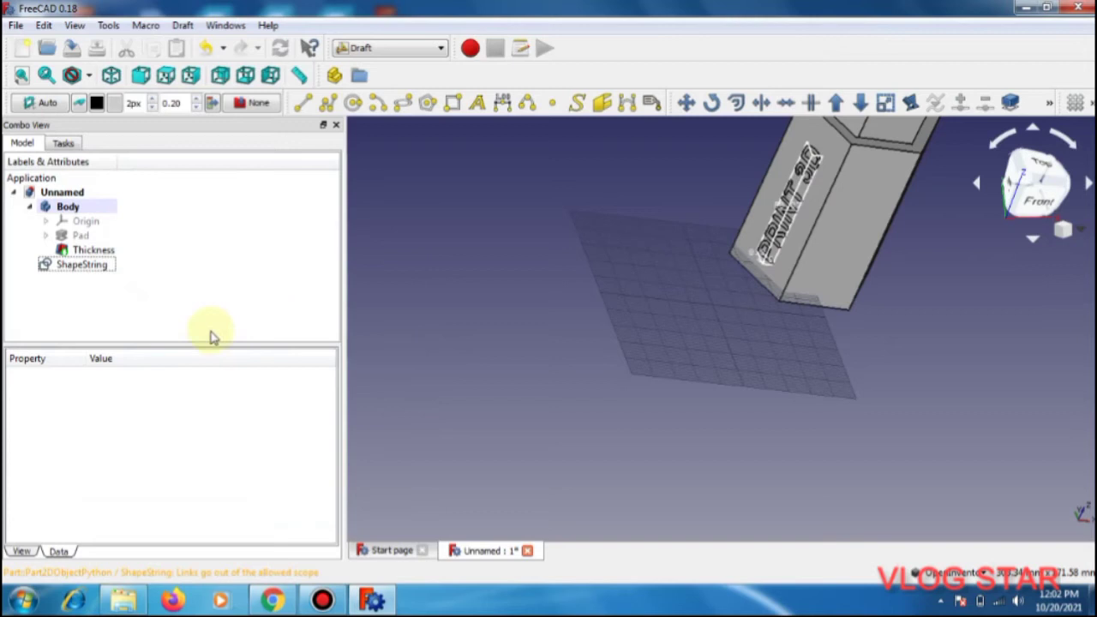
click(90, 266)
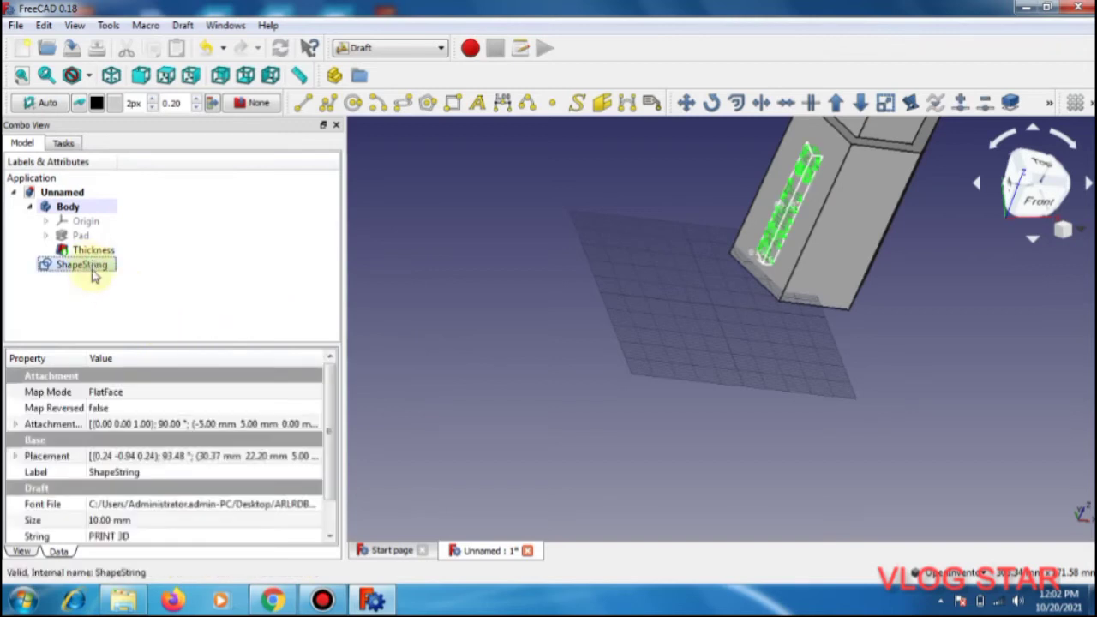
click(24, 553)
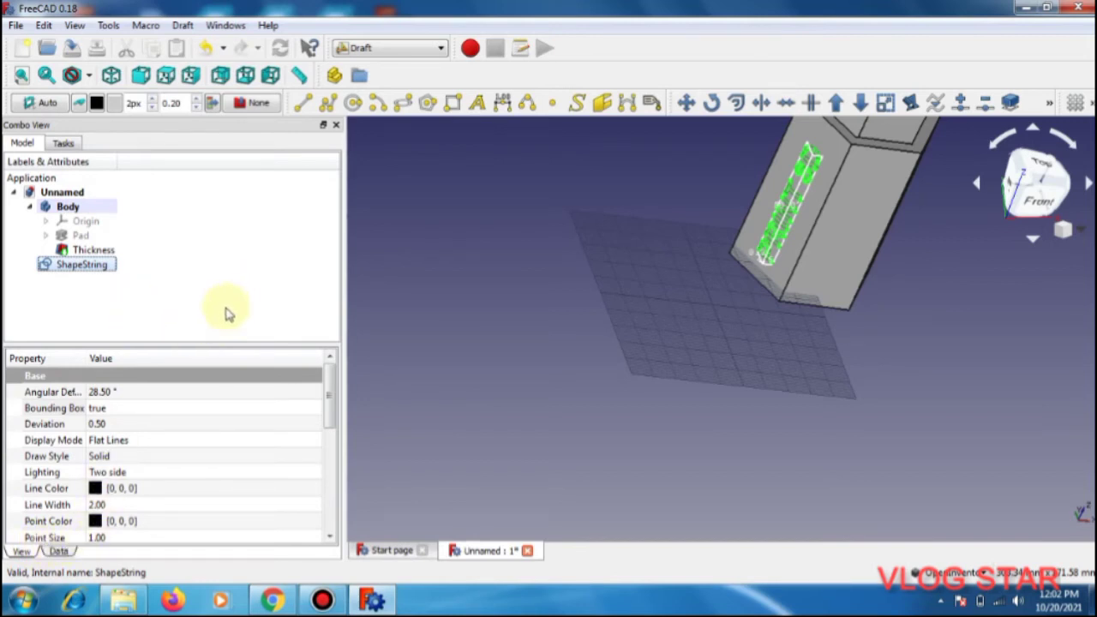
click(155, 410)
click(154, 411)
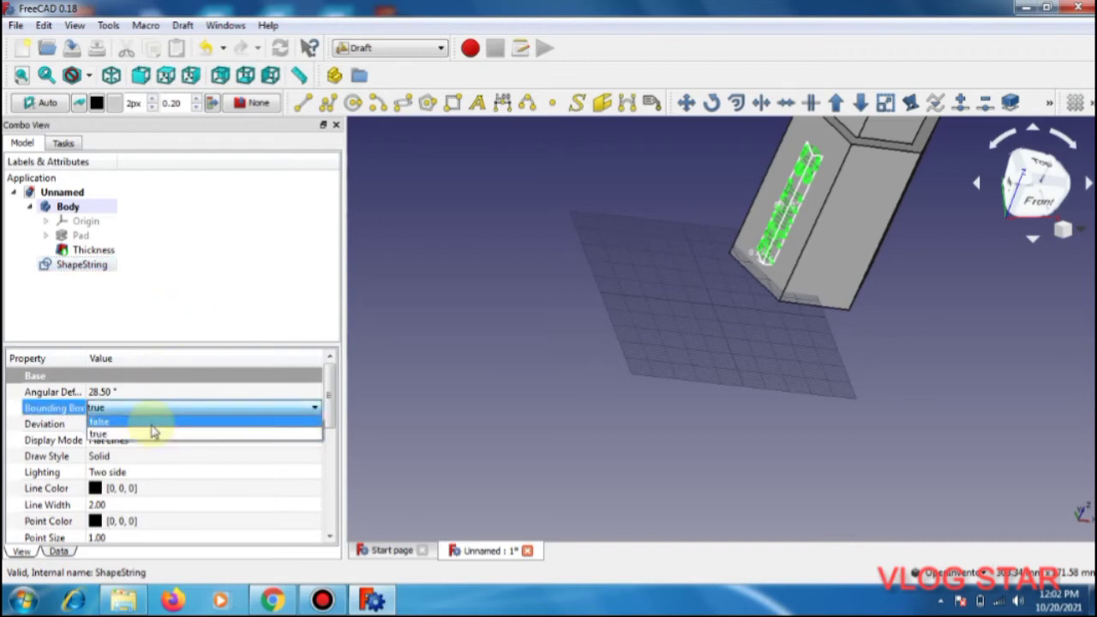
click(152, 422)
click(163, 327)
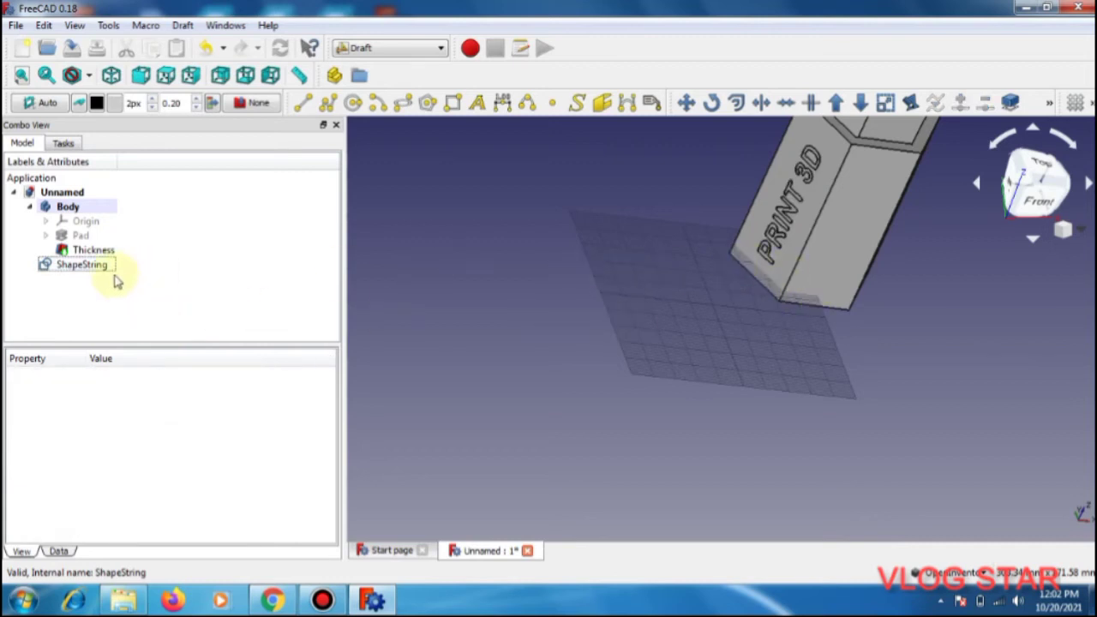
click(396, 53)
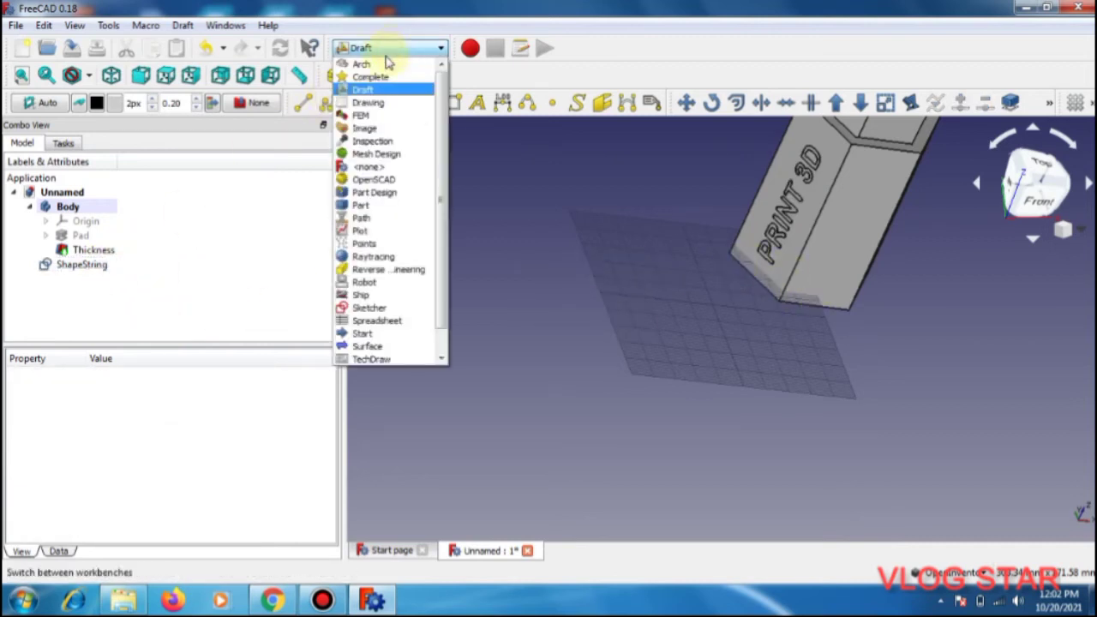
In the Part workbench, extrude the PRINT 3D ShapeString 2 mm as a solid
click(369, 206)
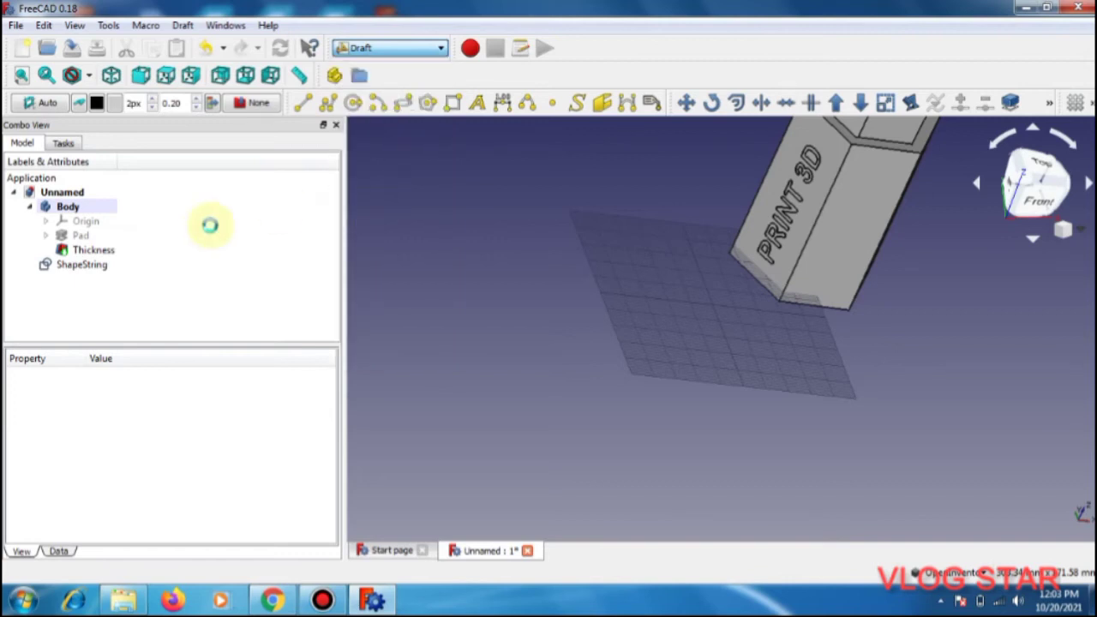
click(107, 266)
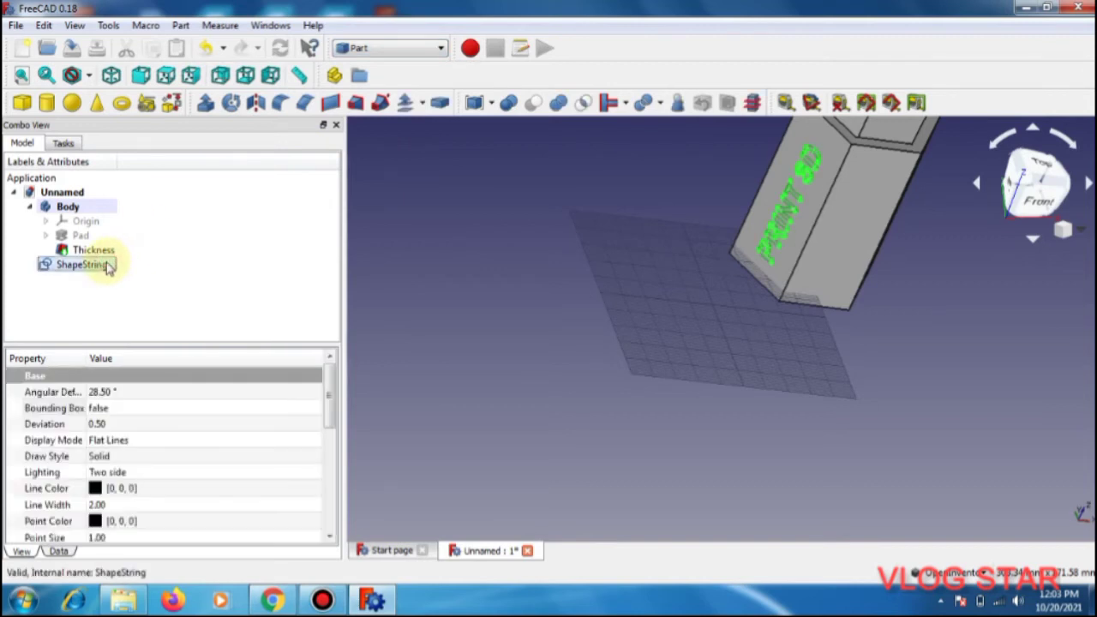
click(207, 105)
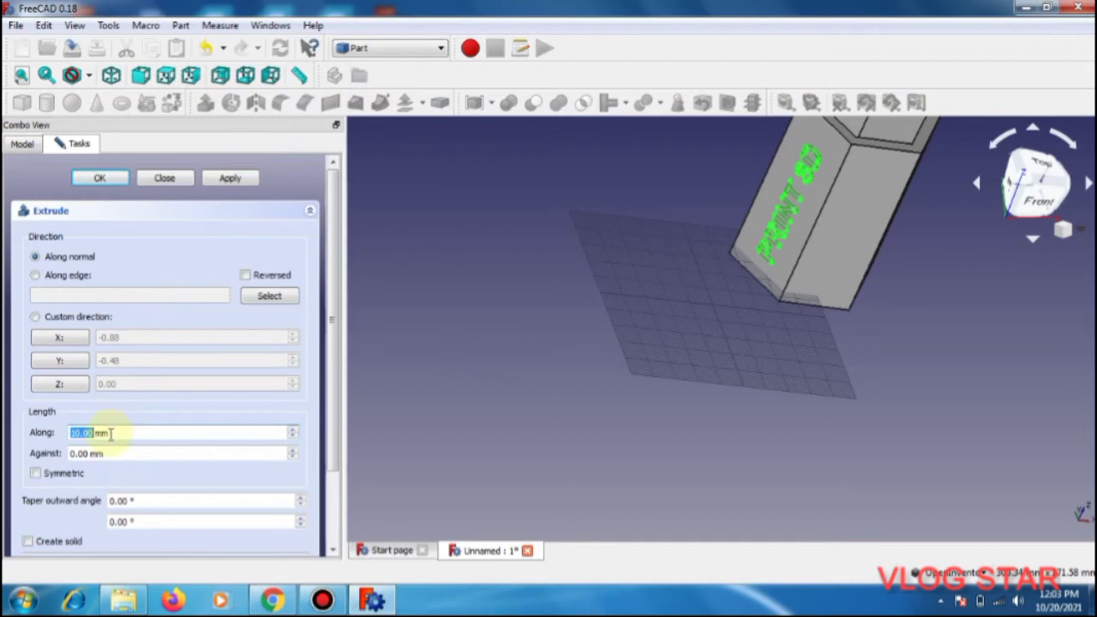
text(2)
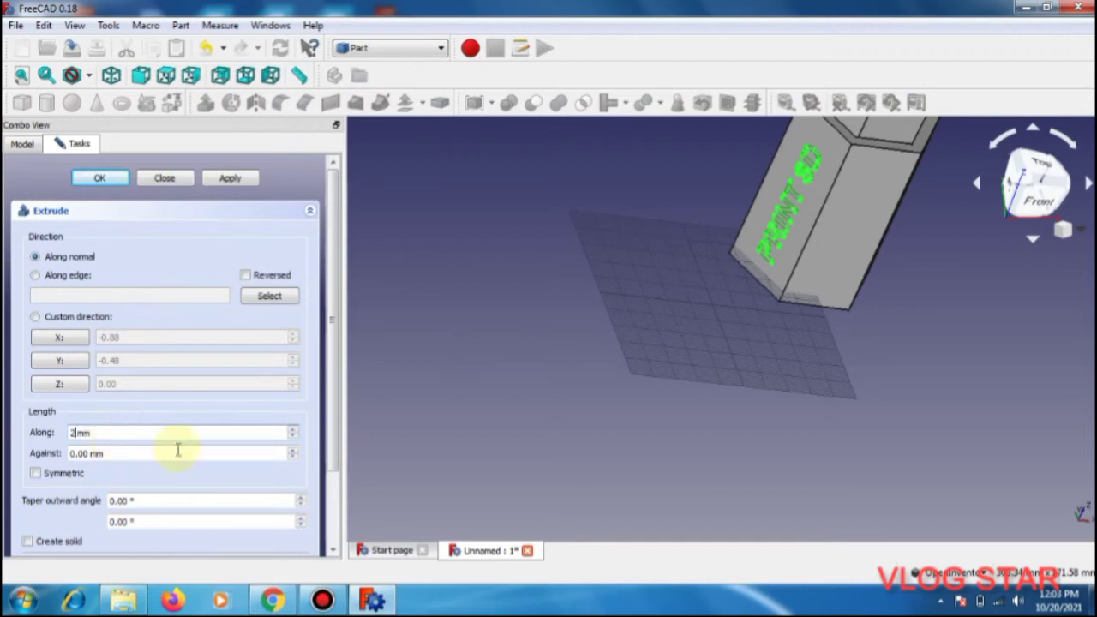
click(334, 551)
click(334, 553)
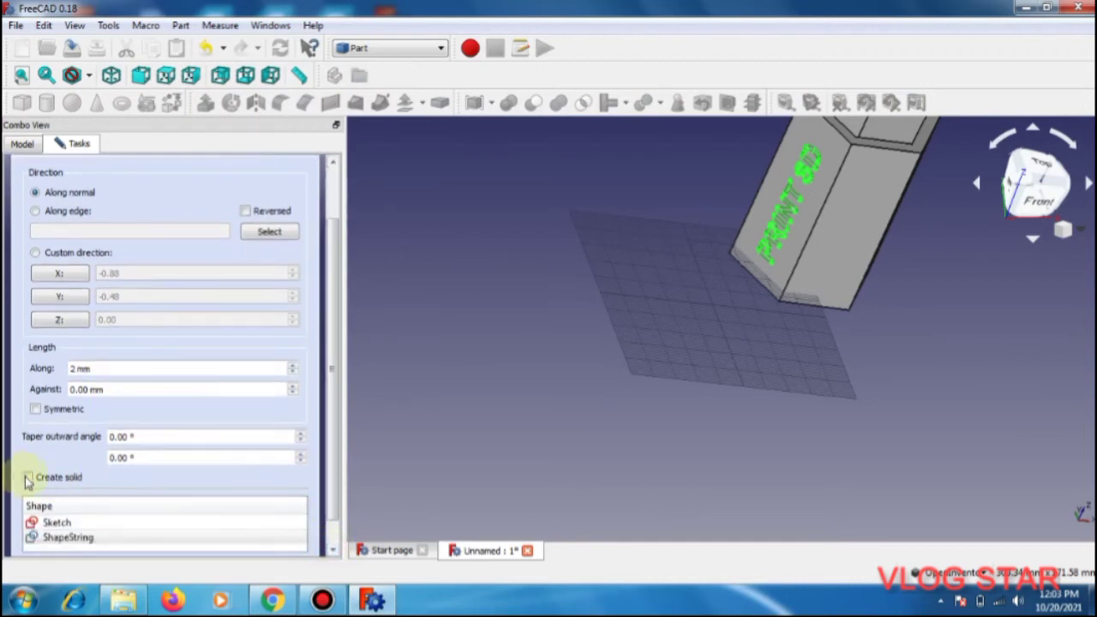
click(60, 479)
drag(338, 392, 351, 257)
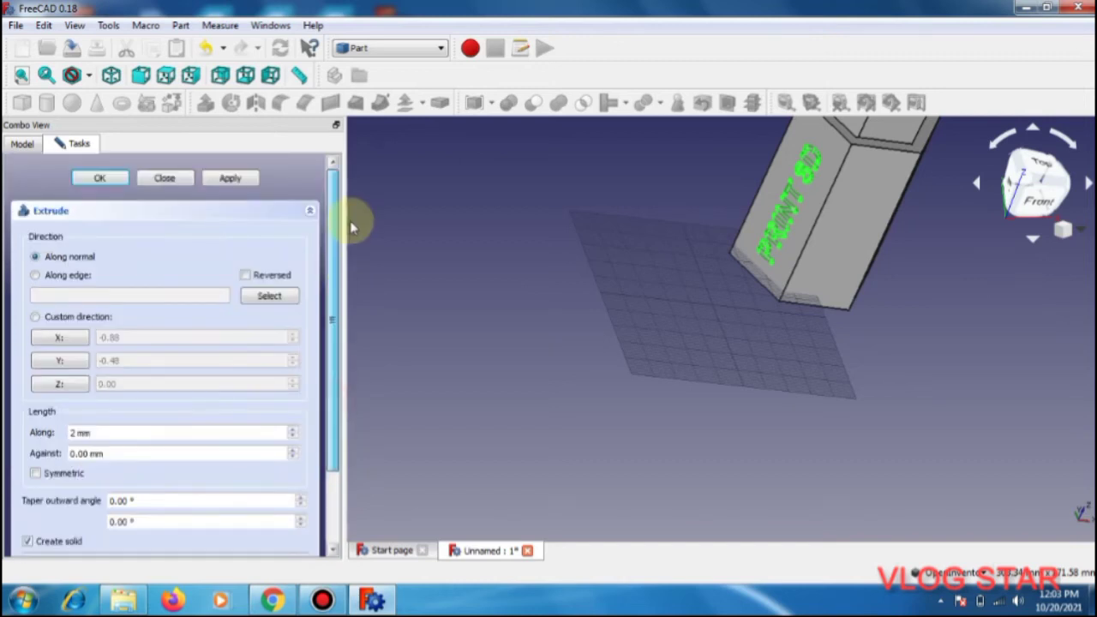
click(101, 178)
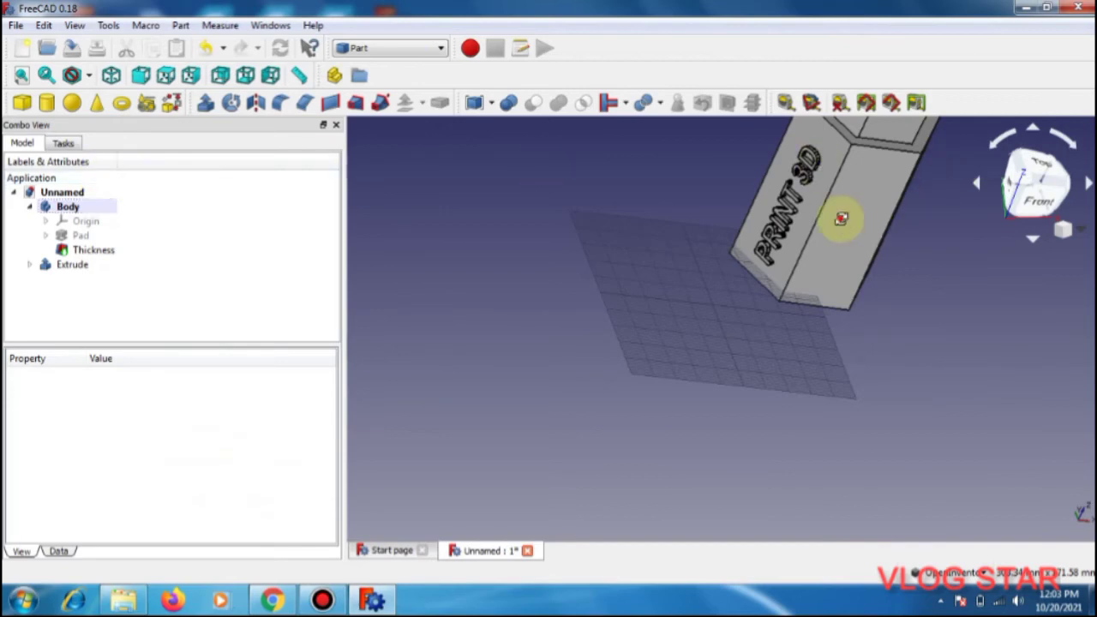
middle_drag(840, 220, 438, 482)
middle_drag(676, 238, 748, 354)
middle_drag(588, 400, 603, 320)
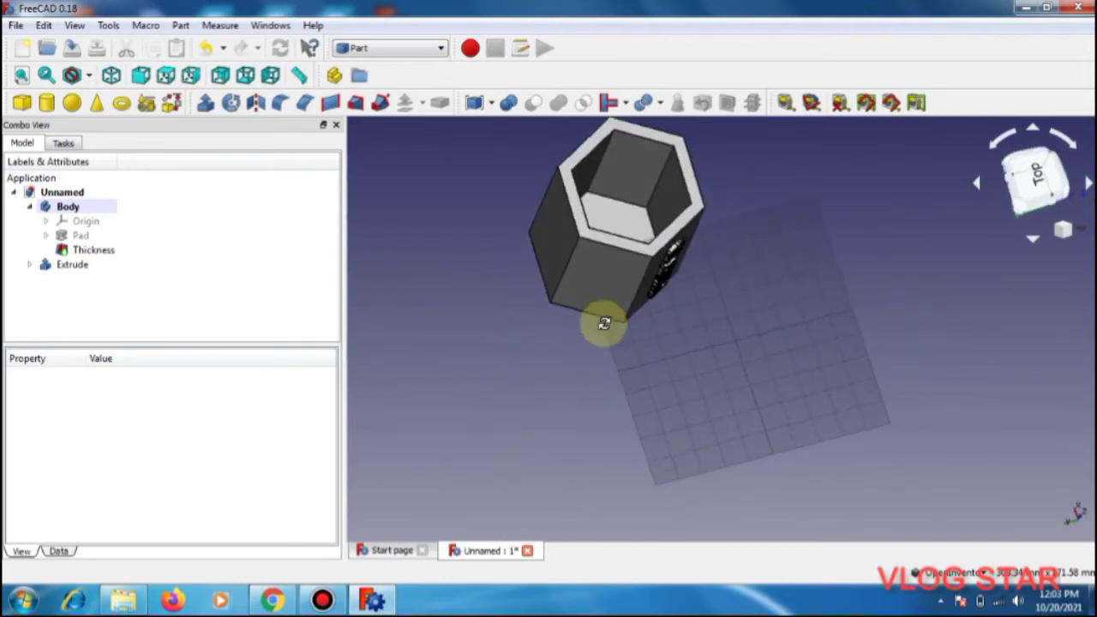
scroll(592, 352, up, 3)
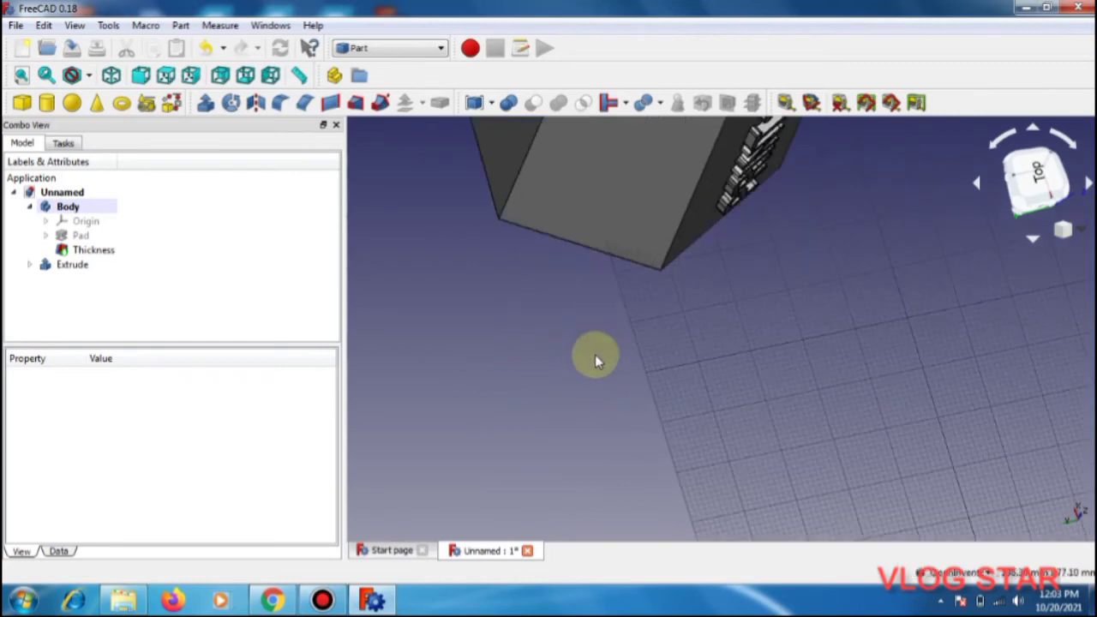
scroll(599, 355, down, 8)
scroll(601, 356, up, 3)
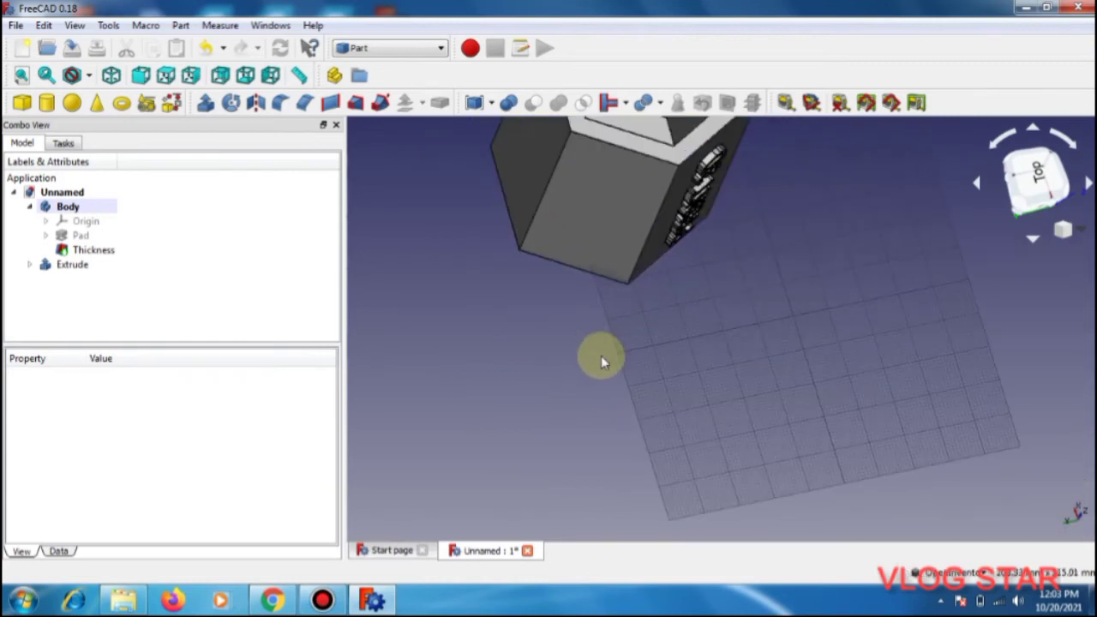
scroll(601, 356, down, 5)
middle_drag(600, 355, 672, 341)
scroll(656, 383, up, 4)
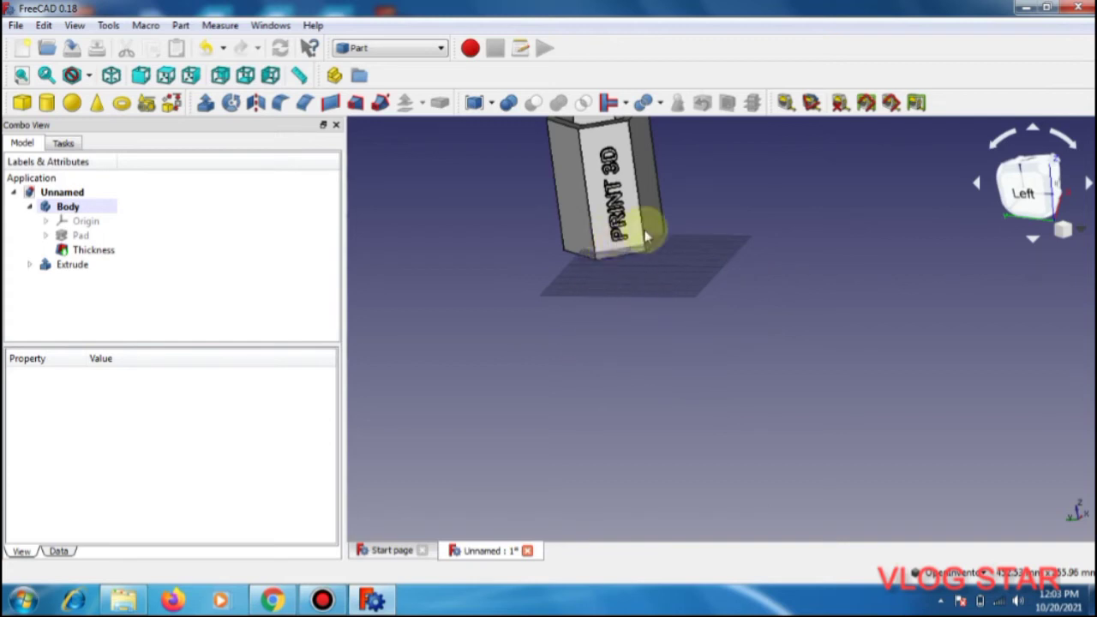
scroll(635, 274, up, 2)
scroll(636, 274, down, 3)
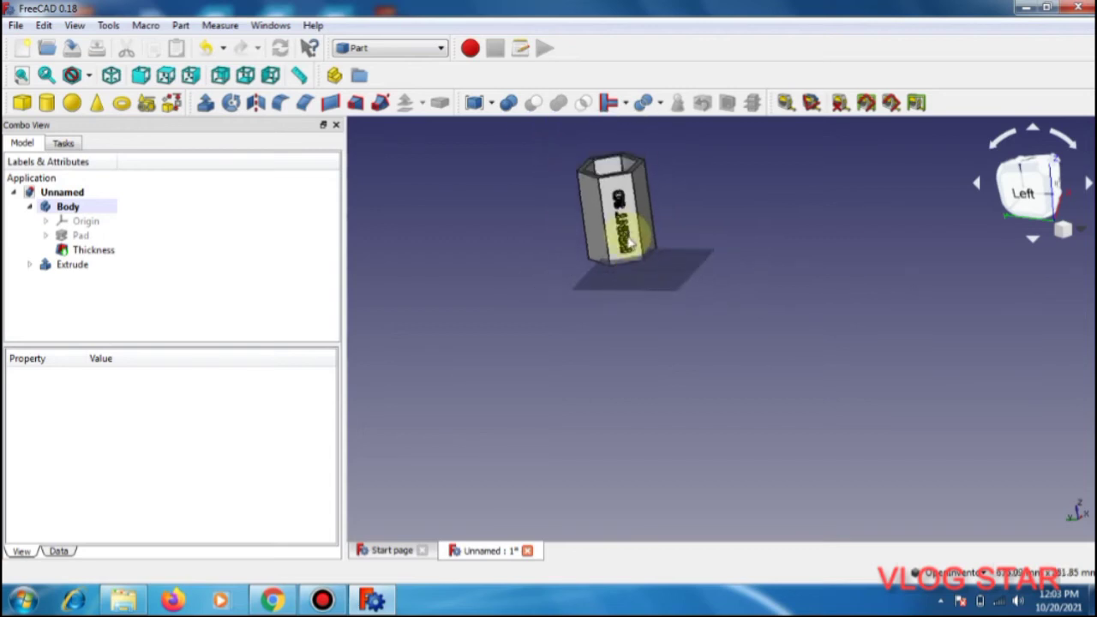
scroll(628, 244, down, 2)
scroll(628, 244, up, 2)
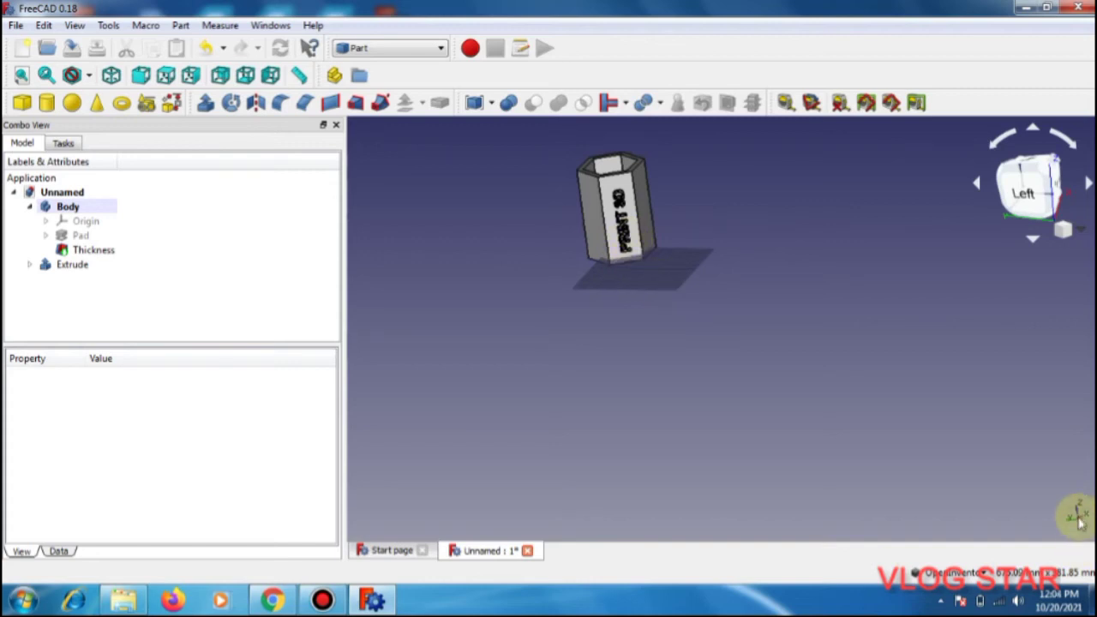
scroll(716, 297, up, 2)
scroll(720, 300, down, 2)
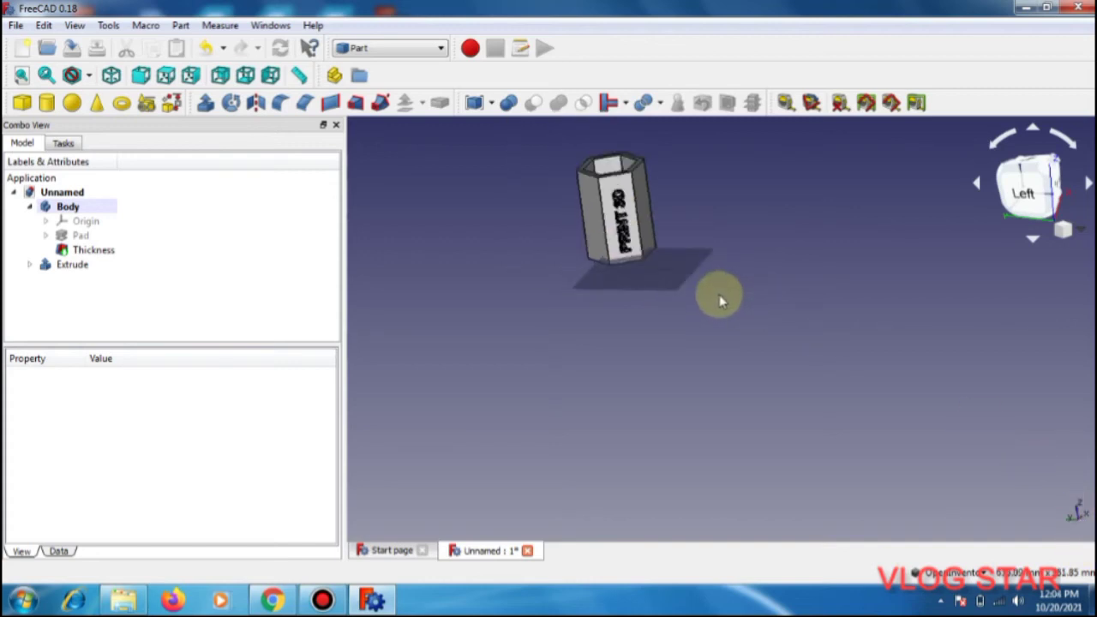
scroll(720, 300, up, 3)
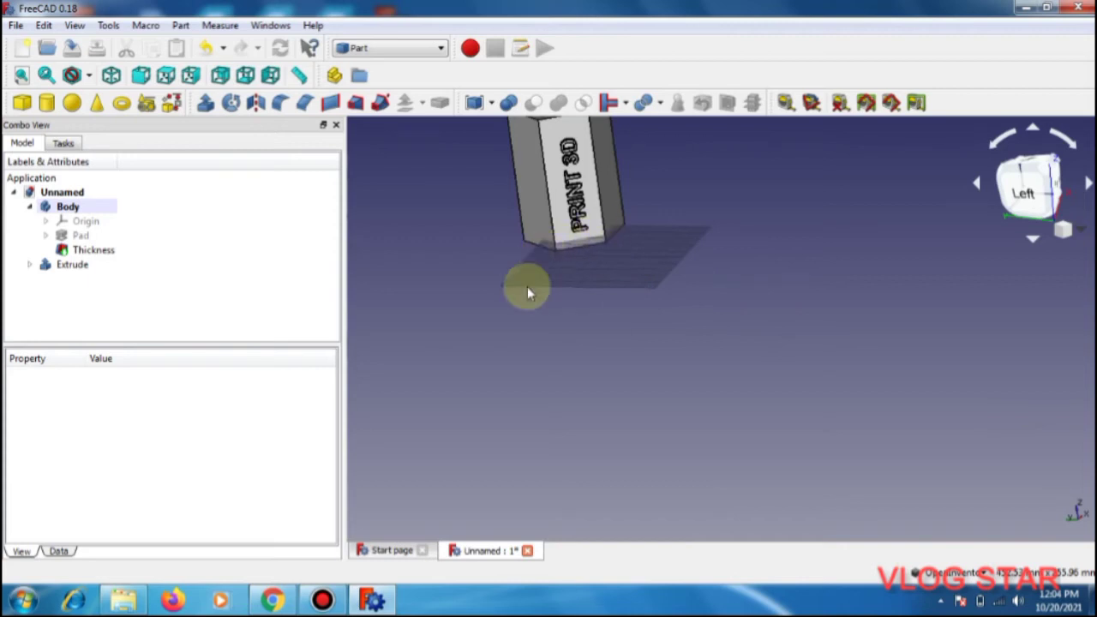
Set the draw style to Shaded, then orbit and zoom to view the prism sideways
click(87, 75)
click(102, 134)
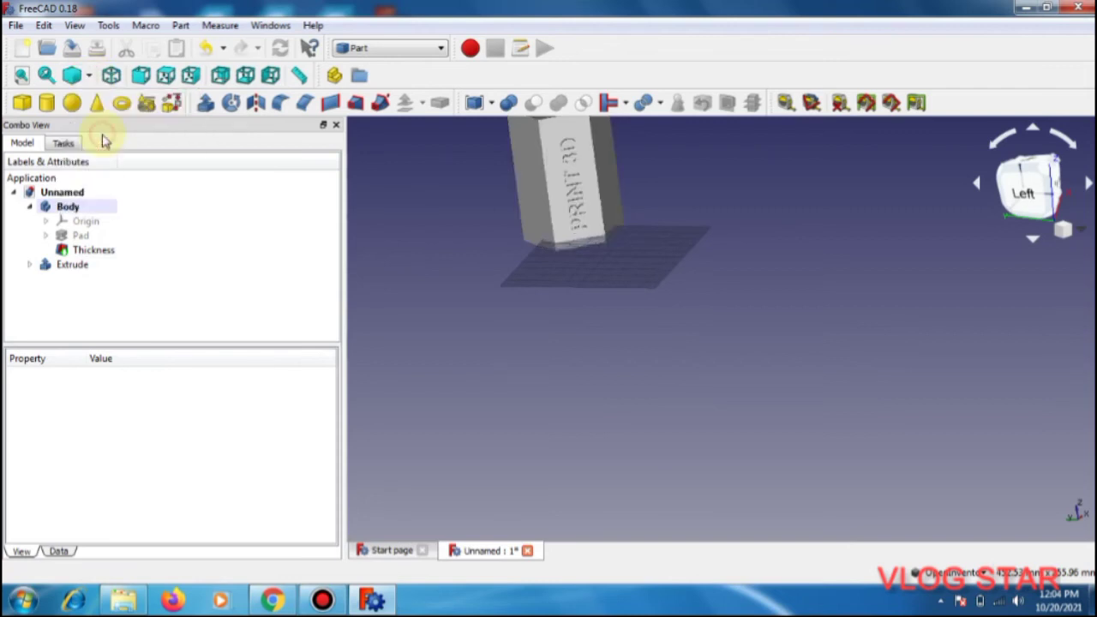
mouse_move(634, 167)
middle_down()
mouse_move(594, 260)
mouse_move(483, 299)
mouse_move(640, 172)
mouse_move(654, 245)
mouse_move(621, 150)
mouse_move(642, 127)
mouse_move(631, 172)
middle_up()
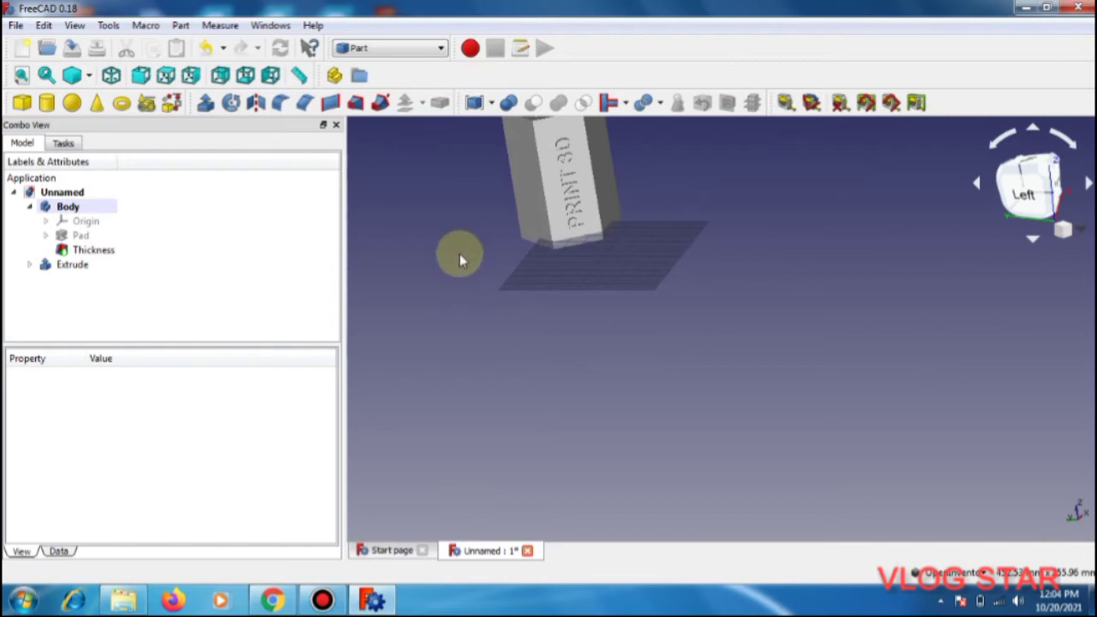
scroll(579, 428, up, 3)
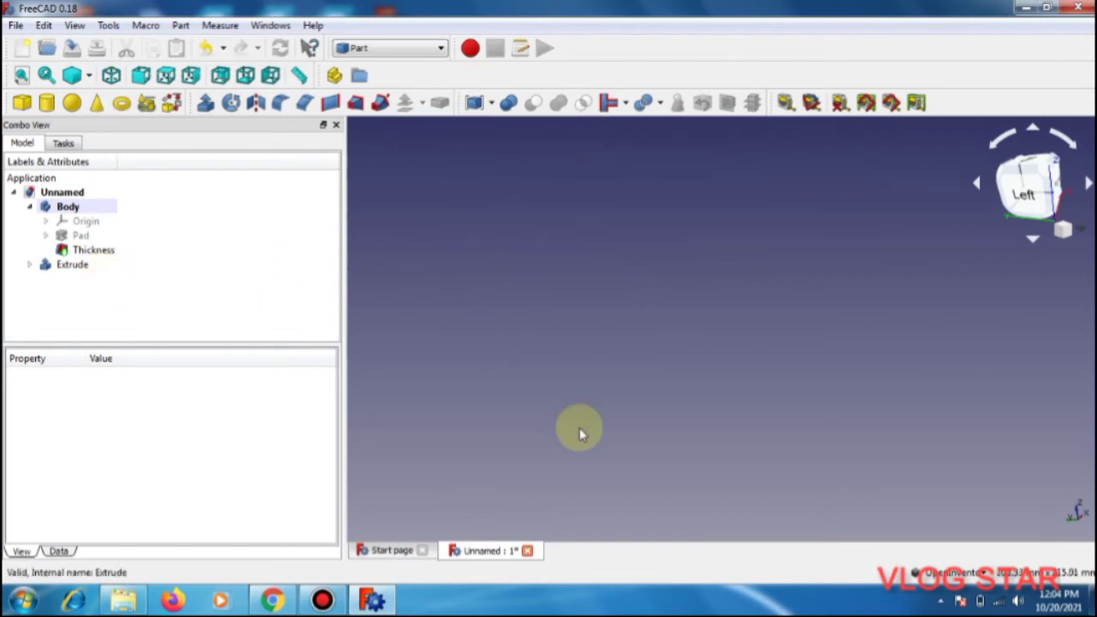
scroll(580, 428, down, 5)
scroll(580, 428, up, 3)
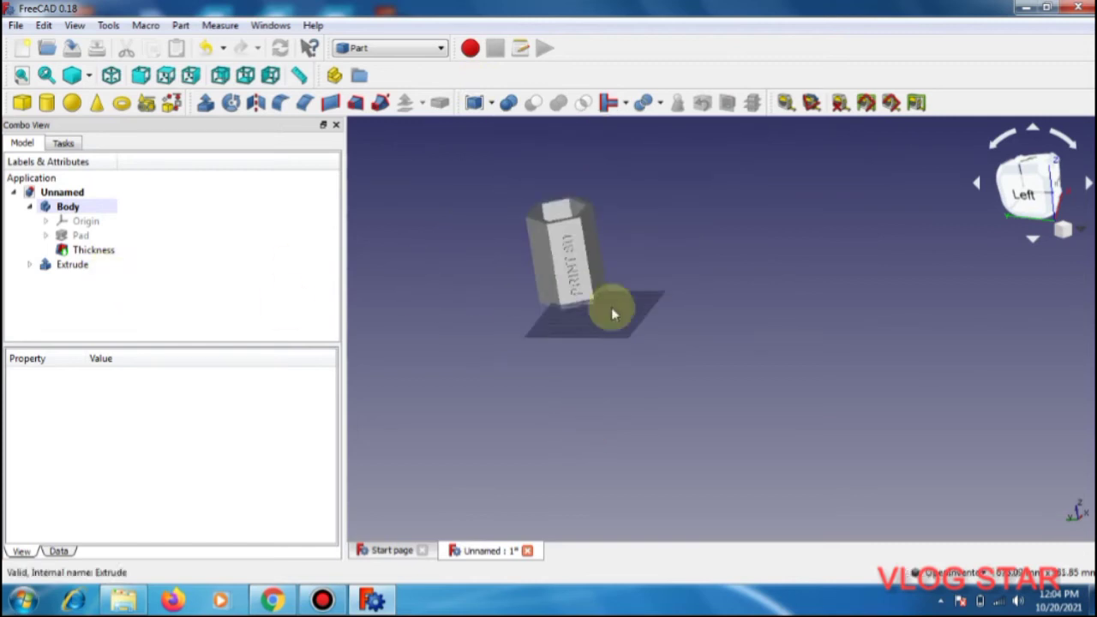
middle_drag(613, 313, 588, 318)
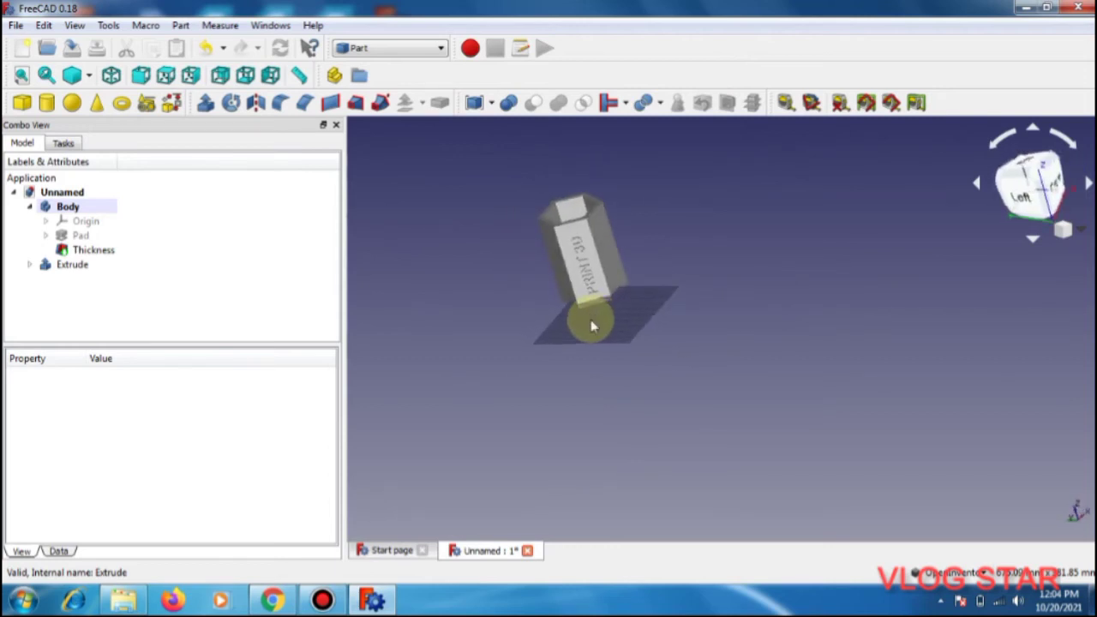
Union the Thickness stand with the text Extrude into one Fusion and select it
click(92, 271)
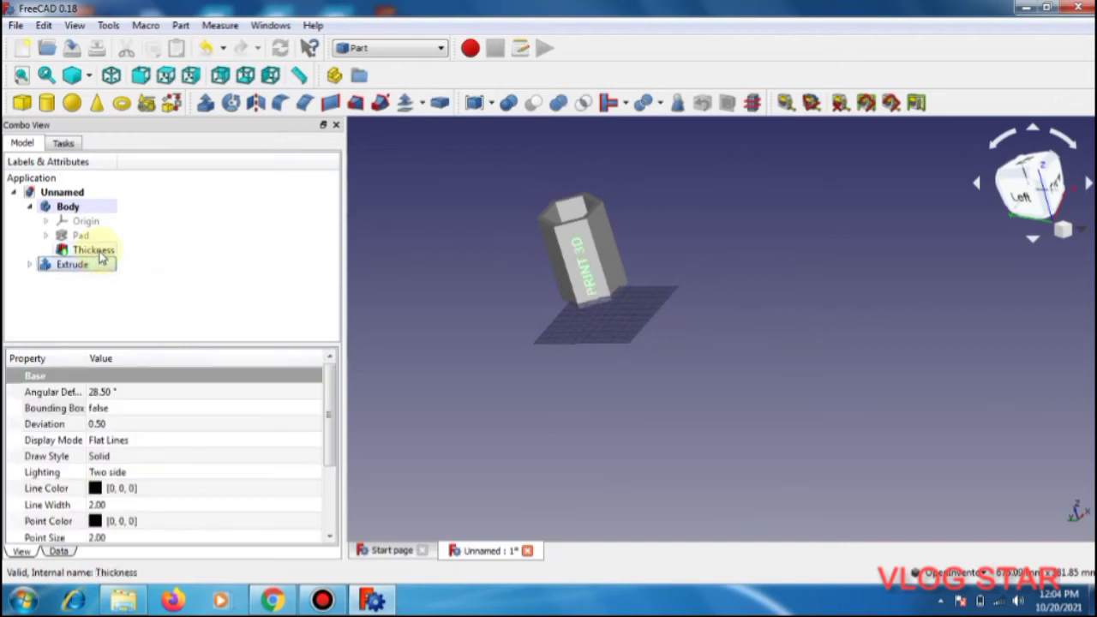
click(95, 250)
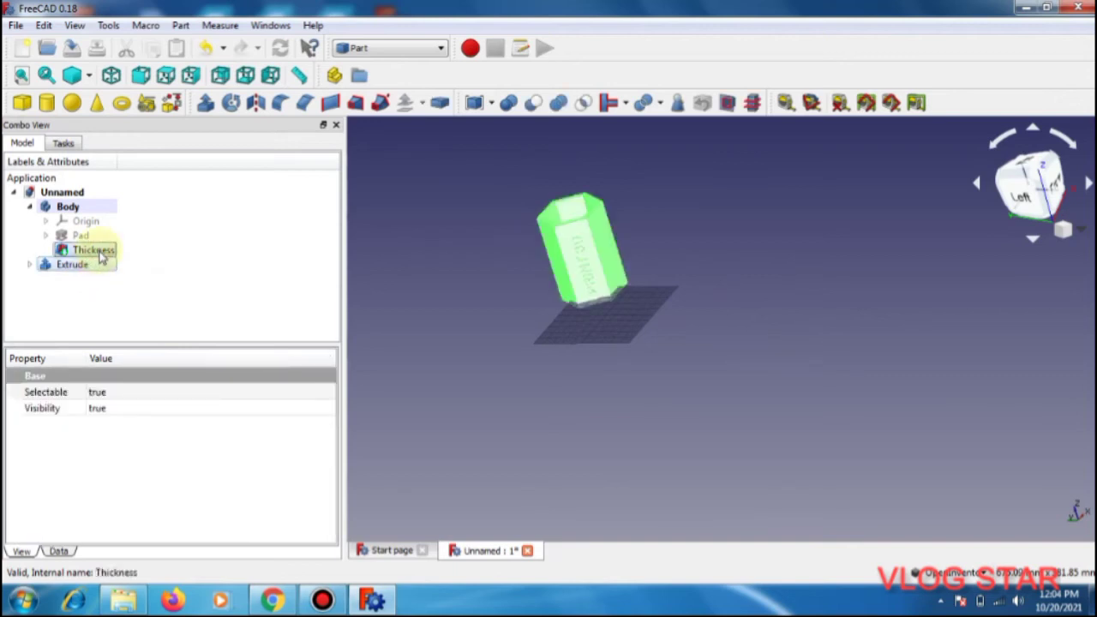
ctrl+click(74, 264)
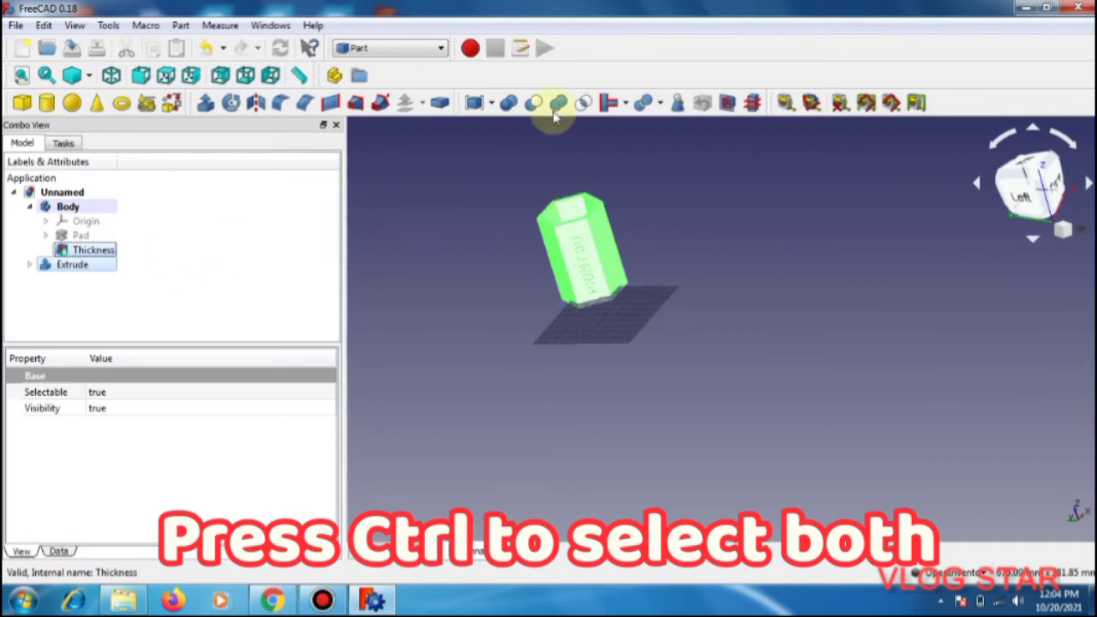
click(506, 104)
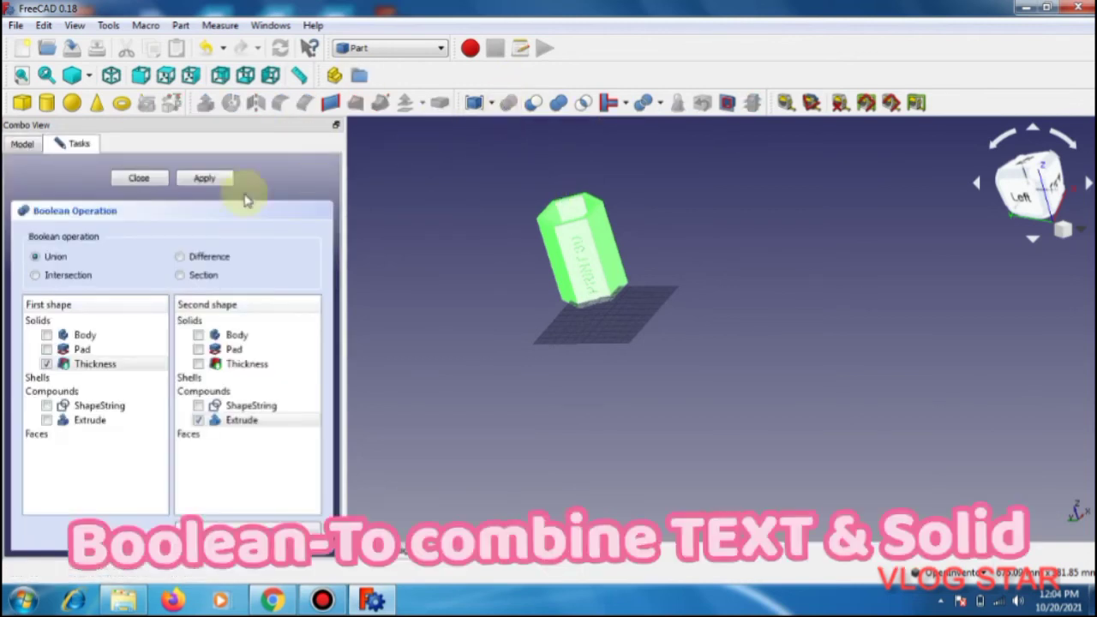
click(206, 178)
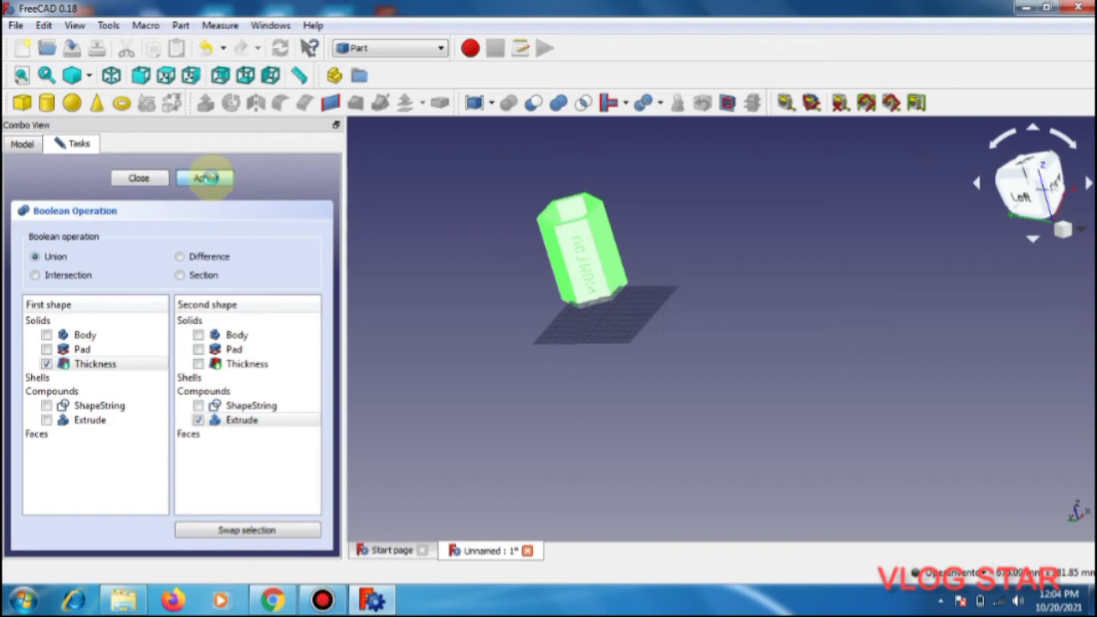
click(206, 178)
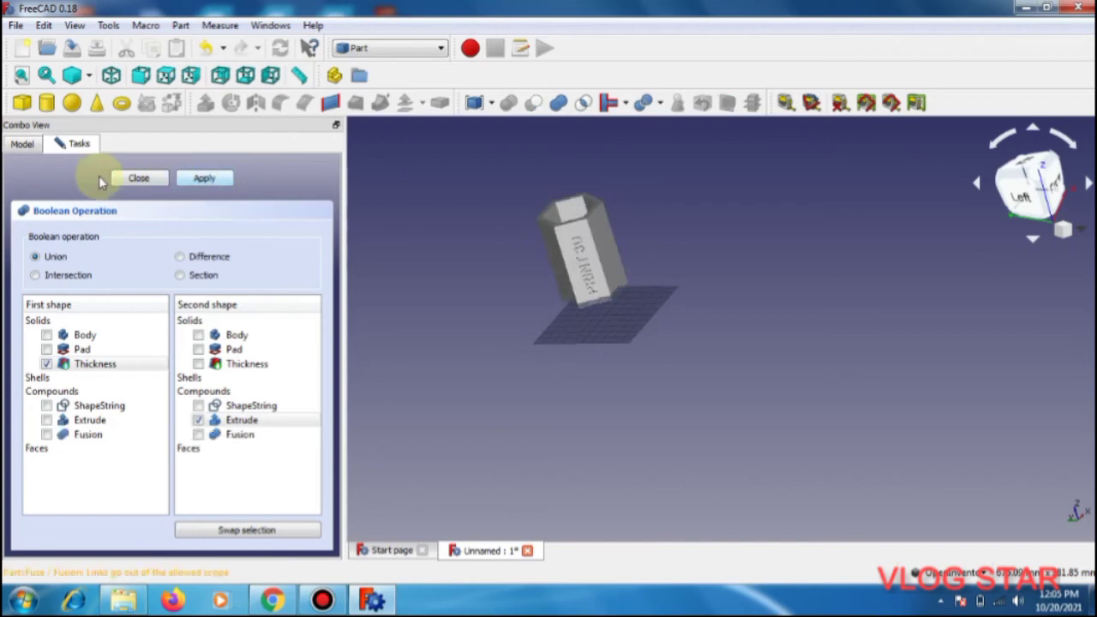
click(138, 177)
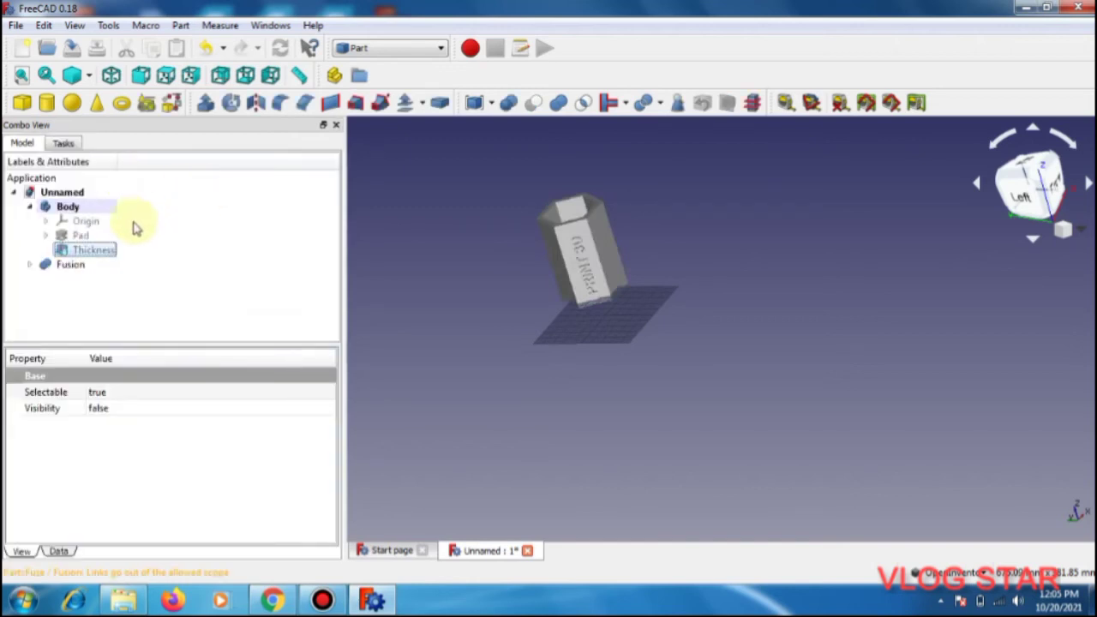
click(72, 266)
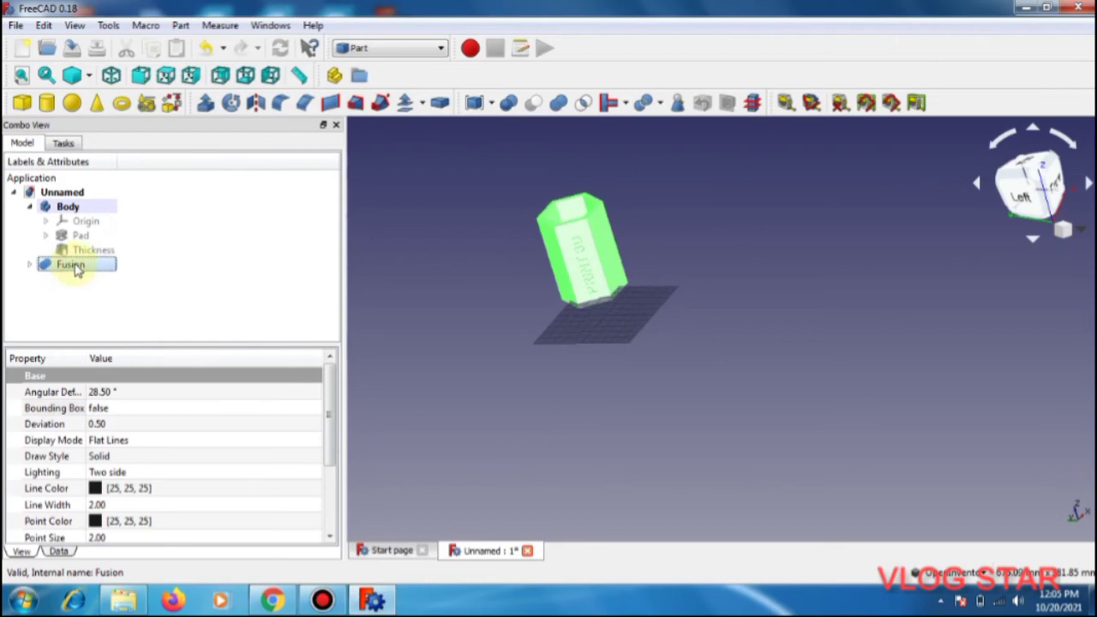
Export the Fusion as an STL Mesh named 'YTUBE VIDEO' to the Desktop, then minimize FreeCAD
click(15, 24)
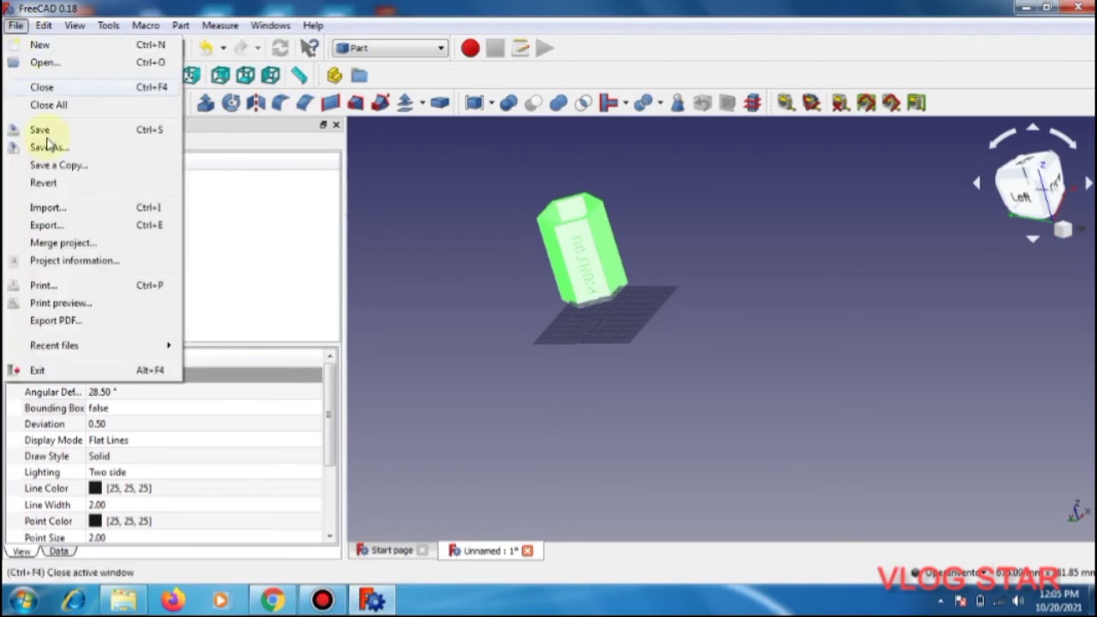
click(53, 226)
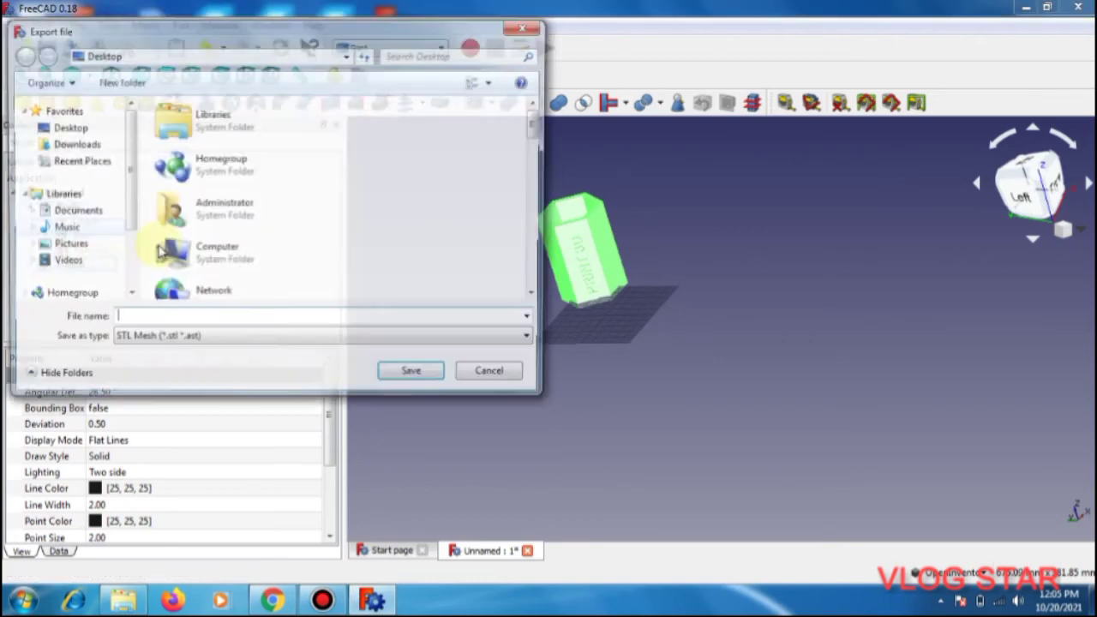
click(411, 341)
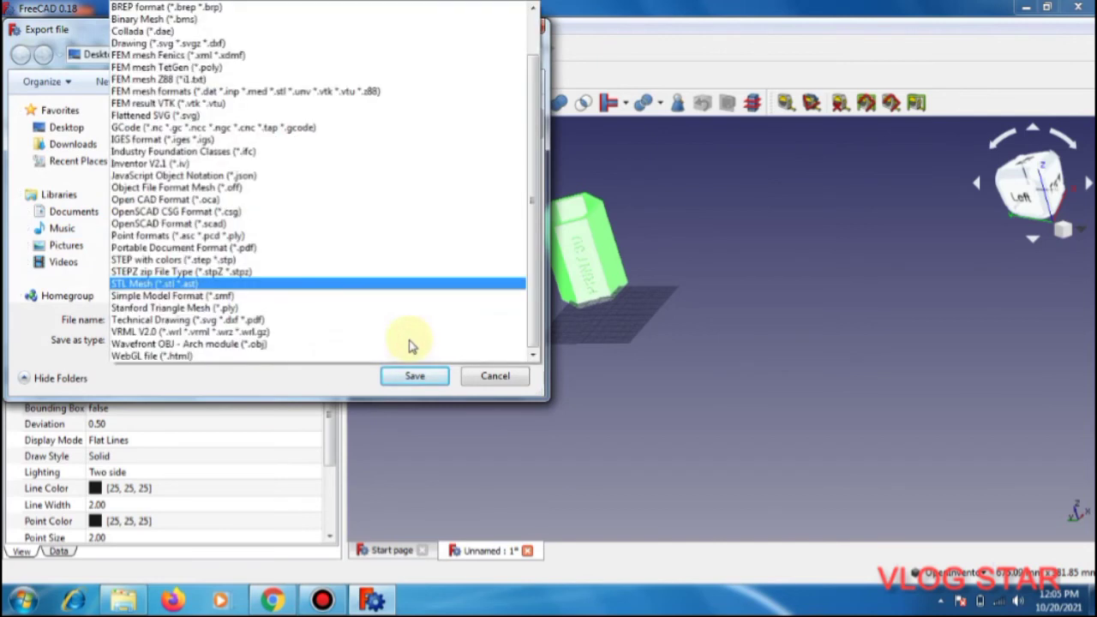
click(175, 285)
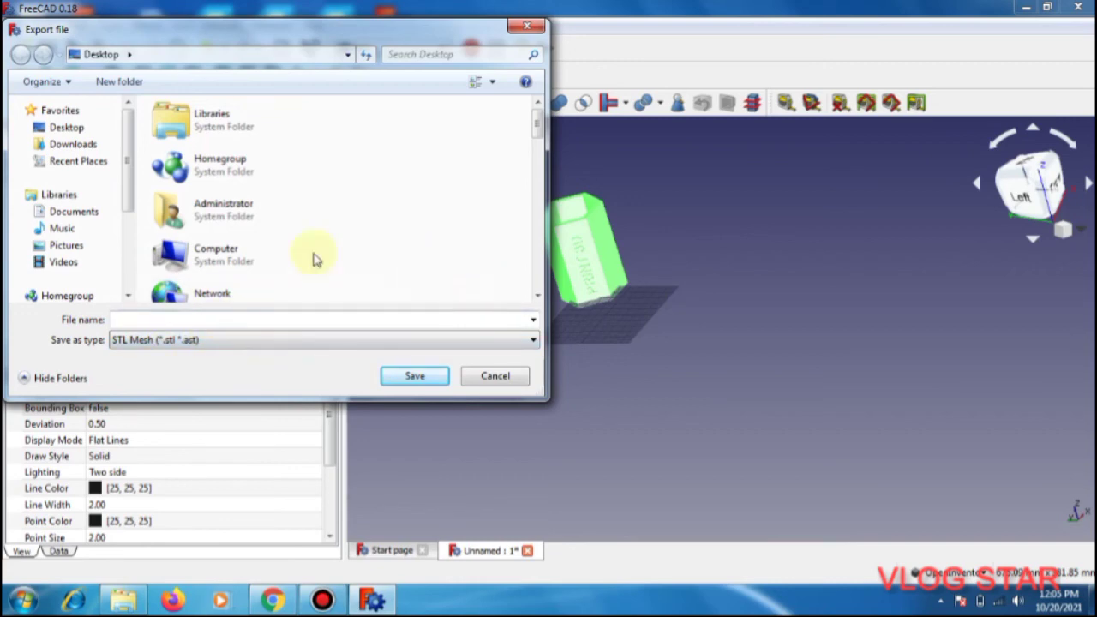
click(222, 317)
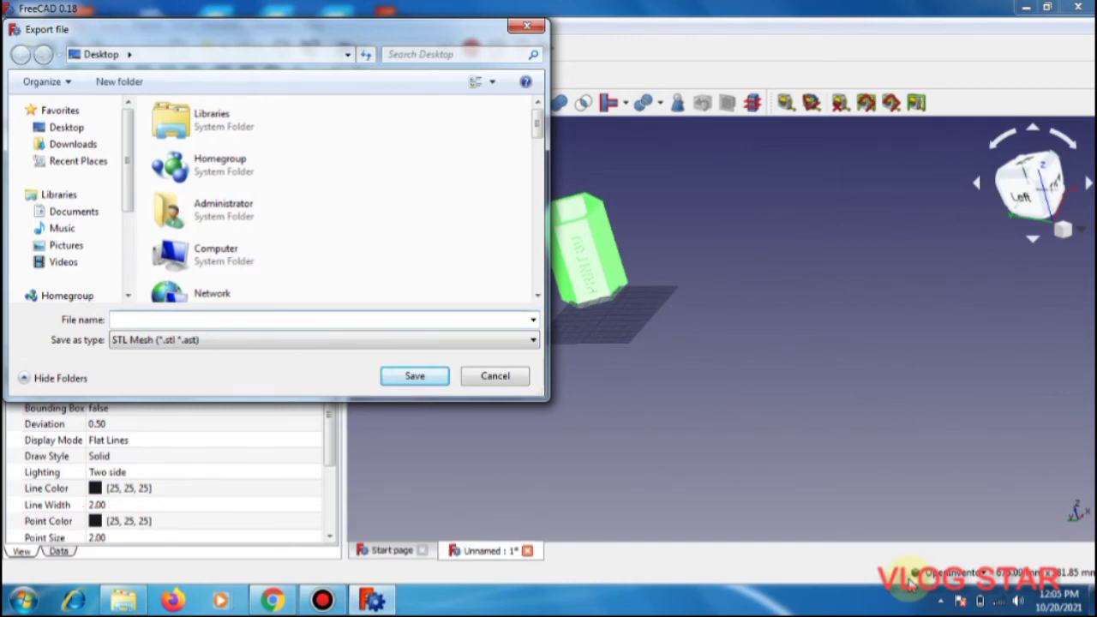
text(yTUB)
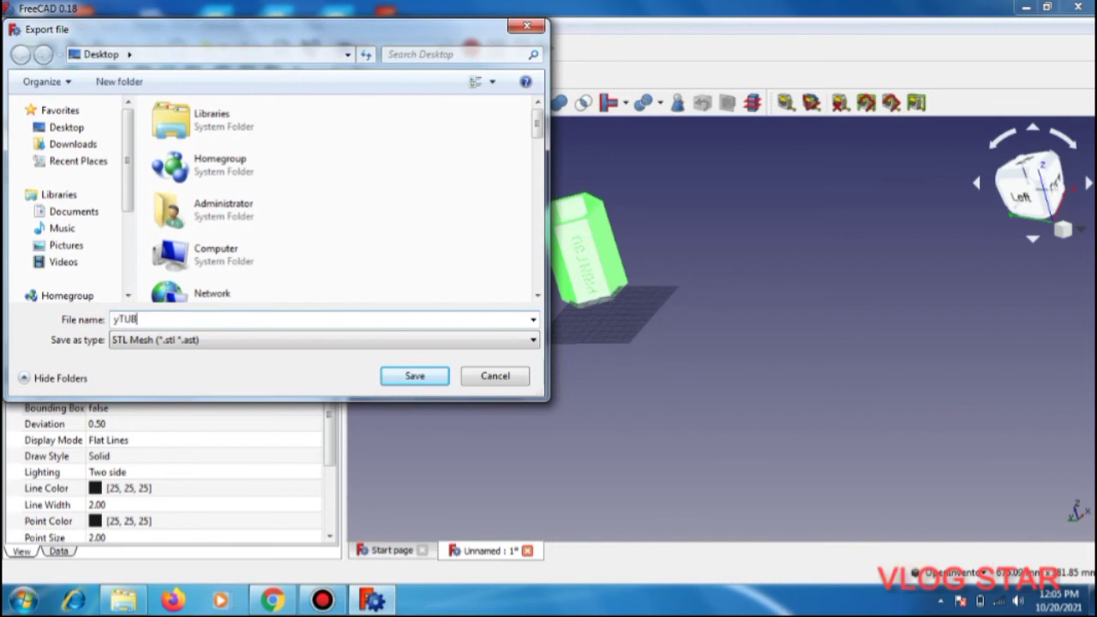
text(E vi)
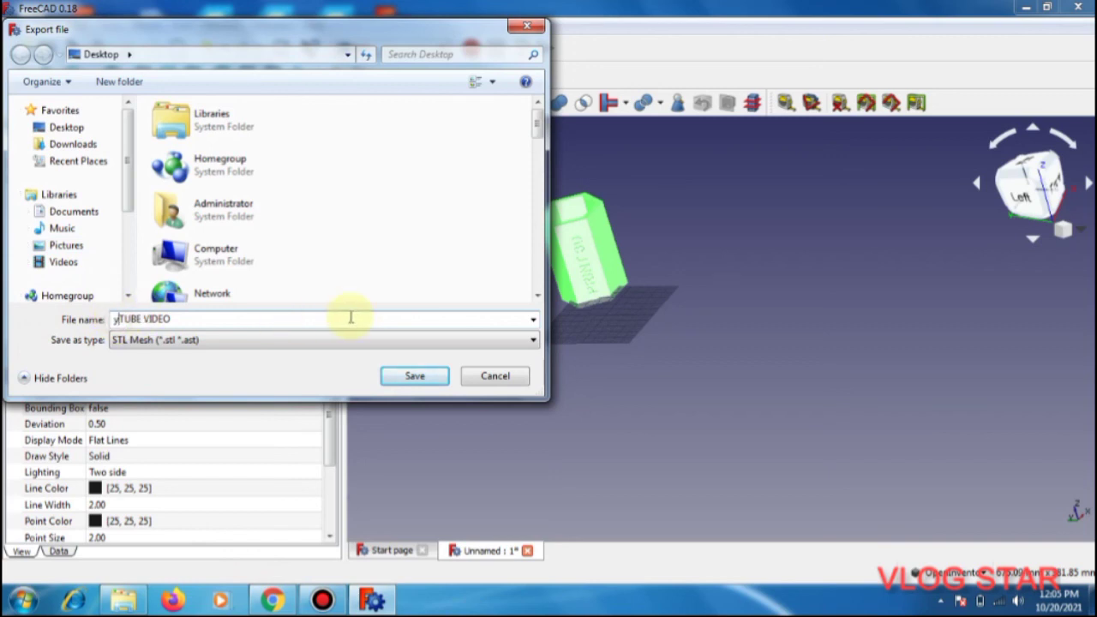
key(BackSpace)
text(Y)
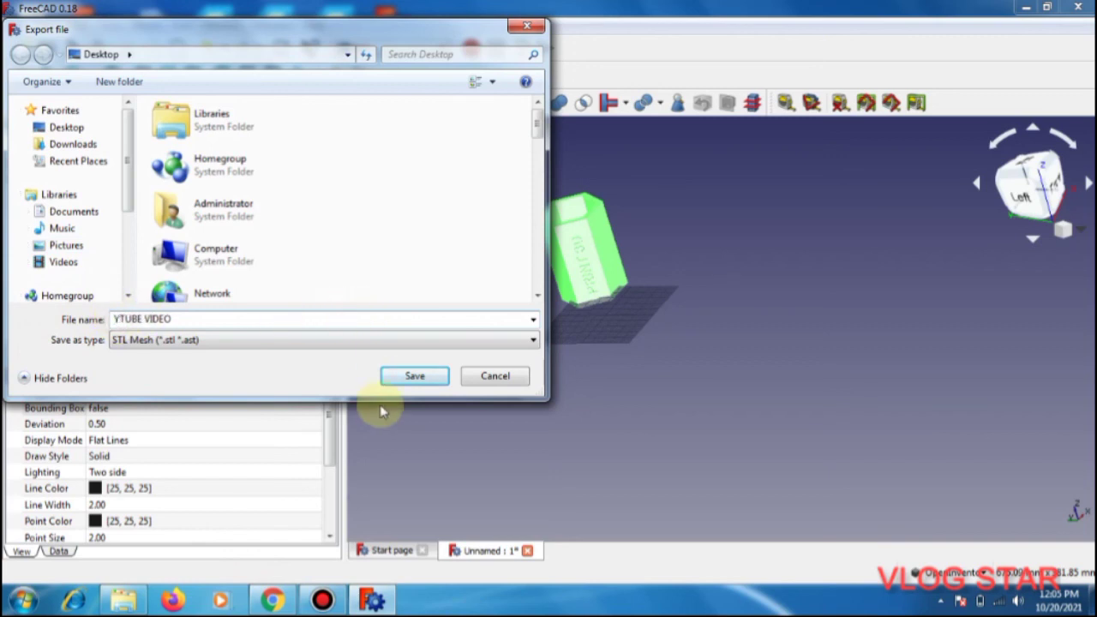
click(408, 377)
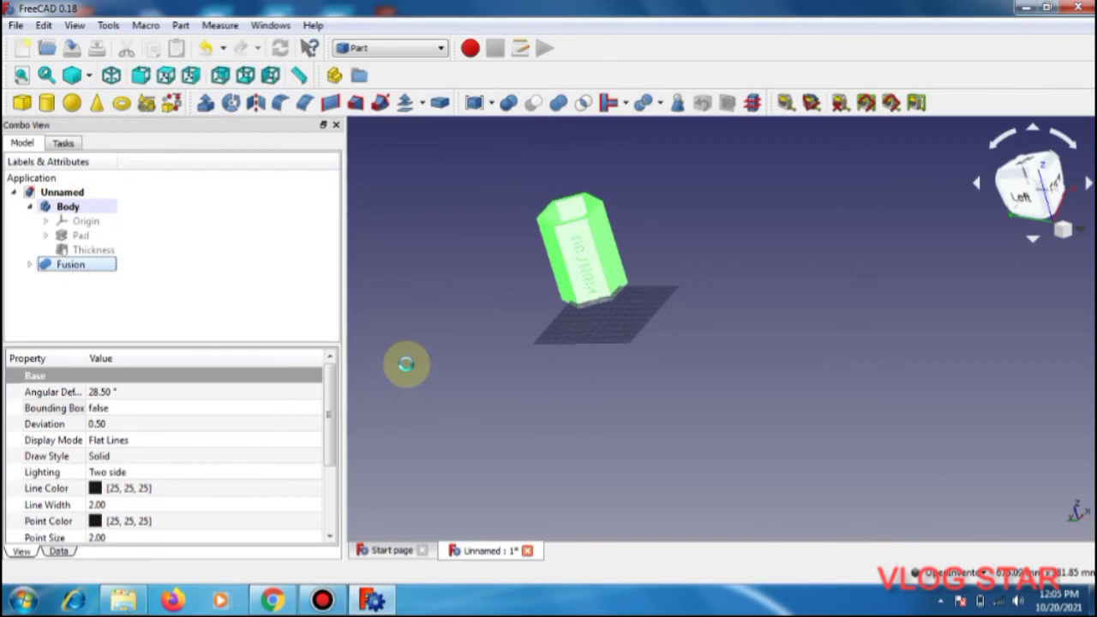
click(1025, 7)
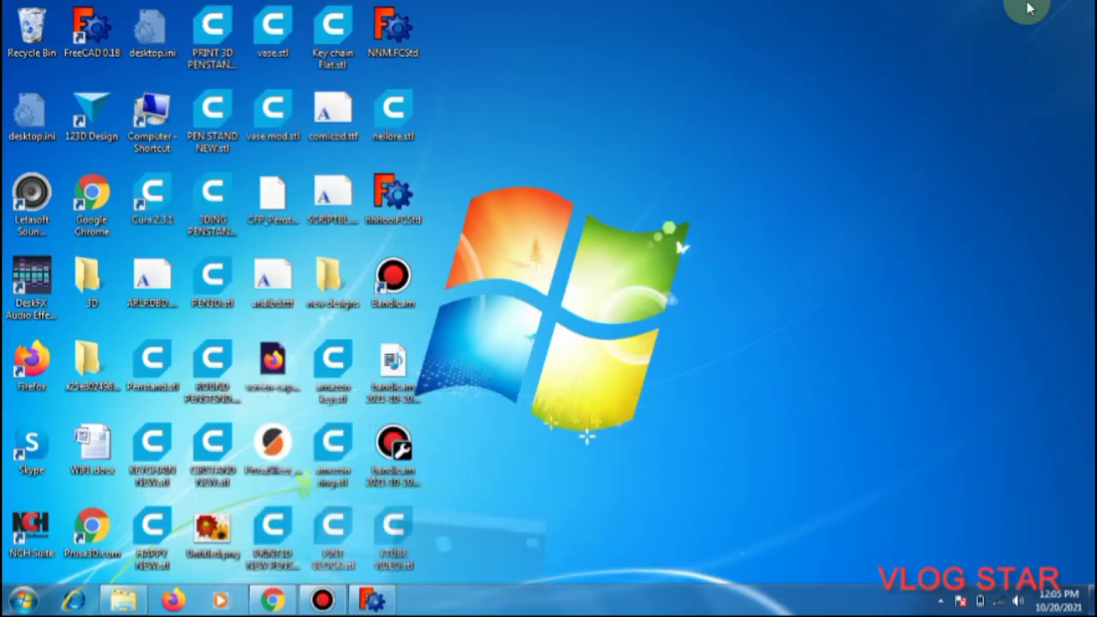
Open YTUBE VIDEO.stl from the desktop
click(409, 538)
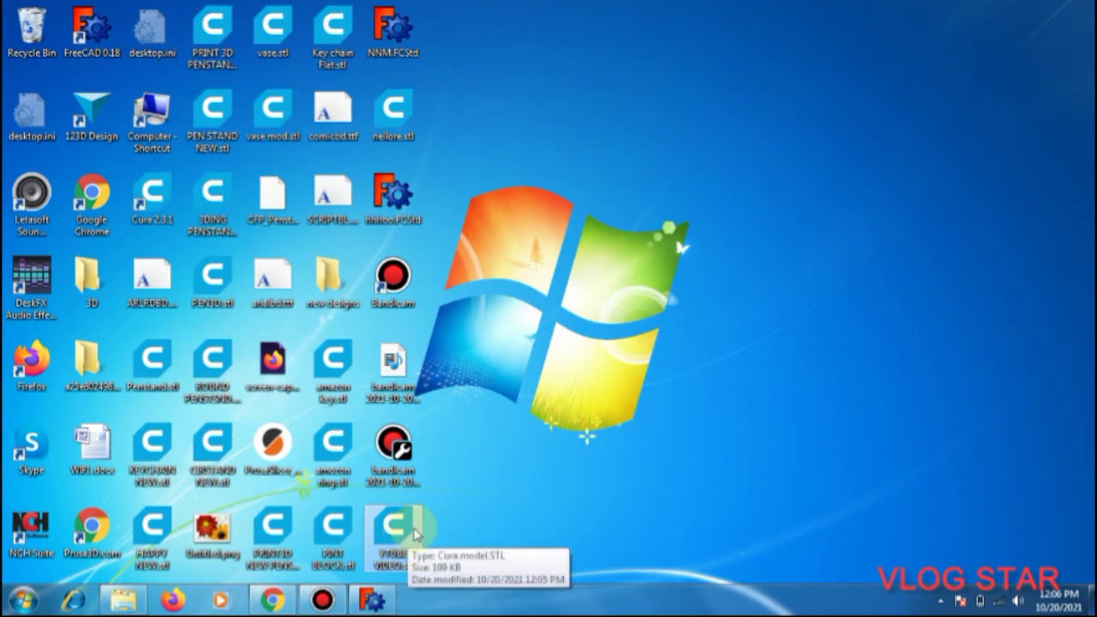
double_click(415, 533)
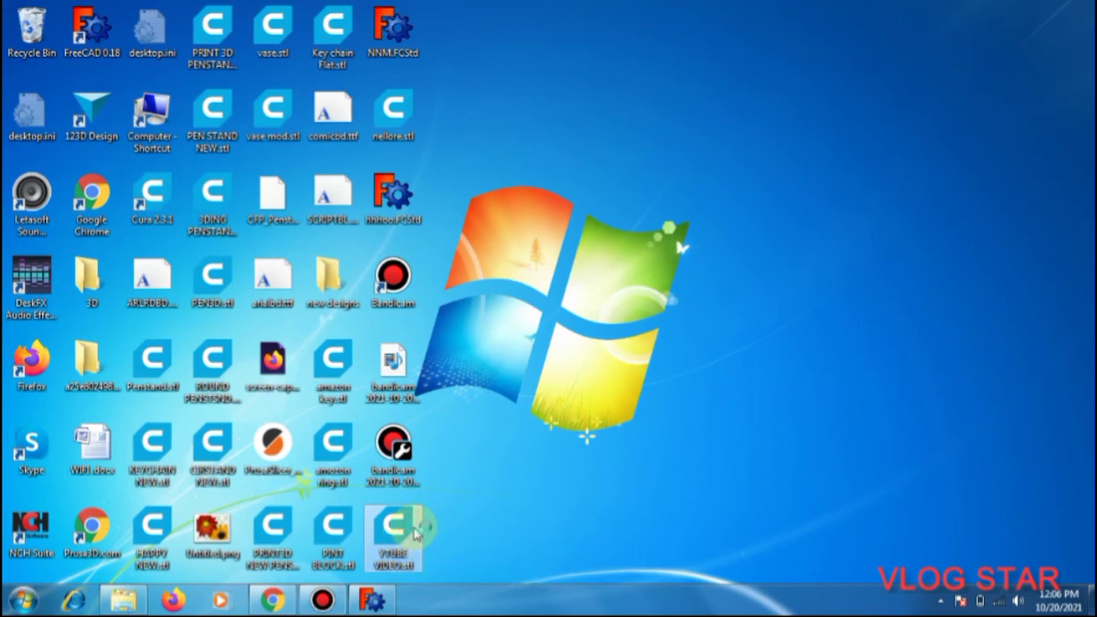